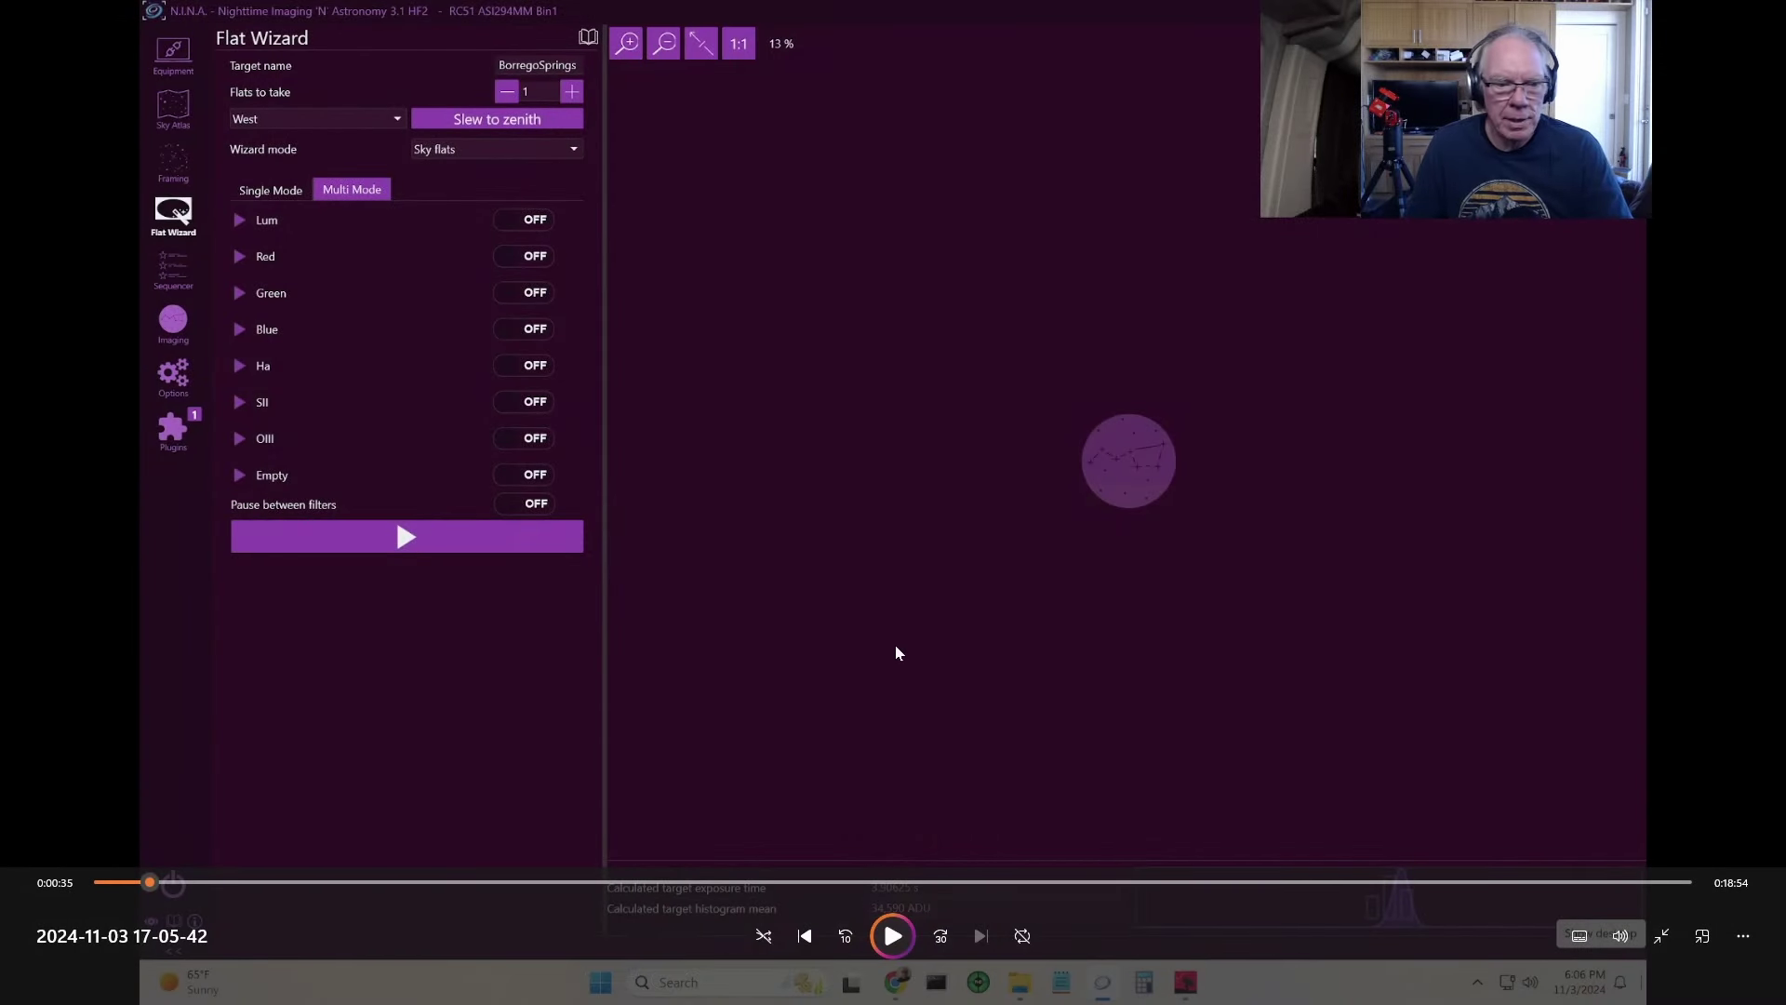
# Step: Resume the replay and switch flats ON for the Red and Green filters in Flat Wizard Multi Mode
pyautogui.click(891, 938)
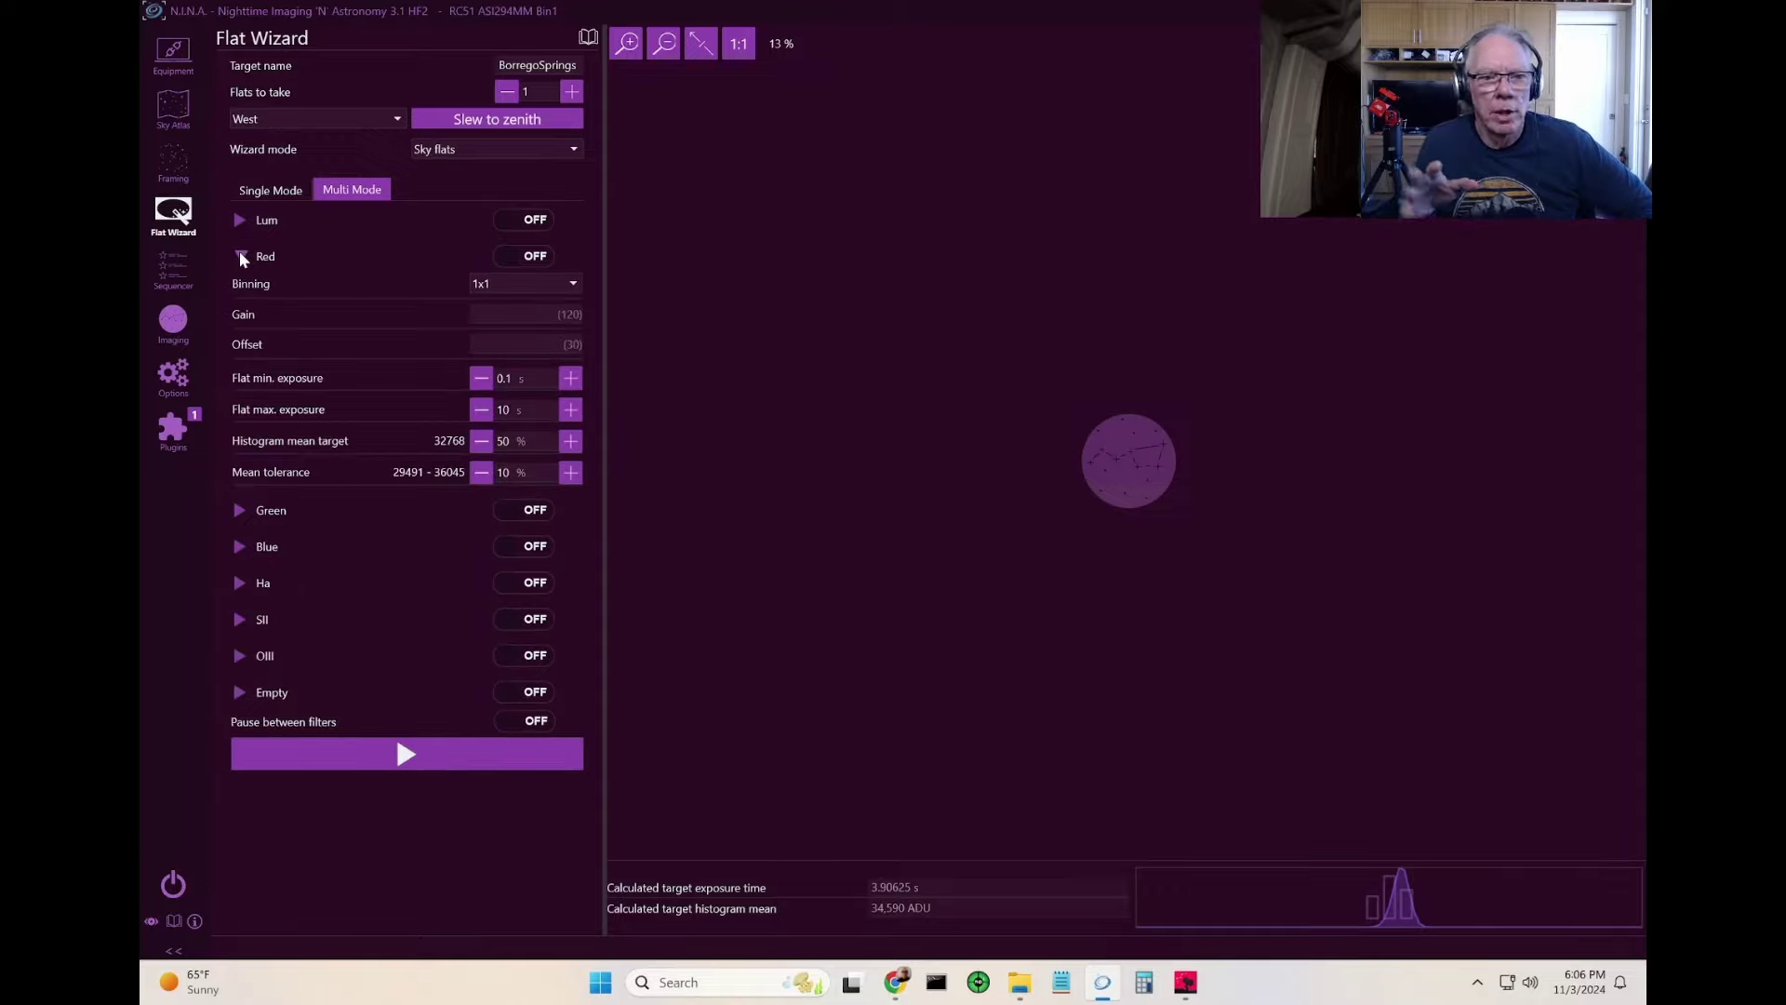
pyautogui.click(240, 257)
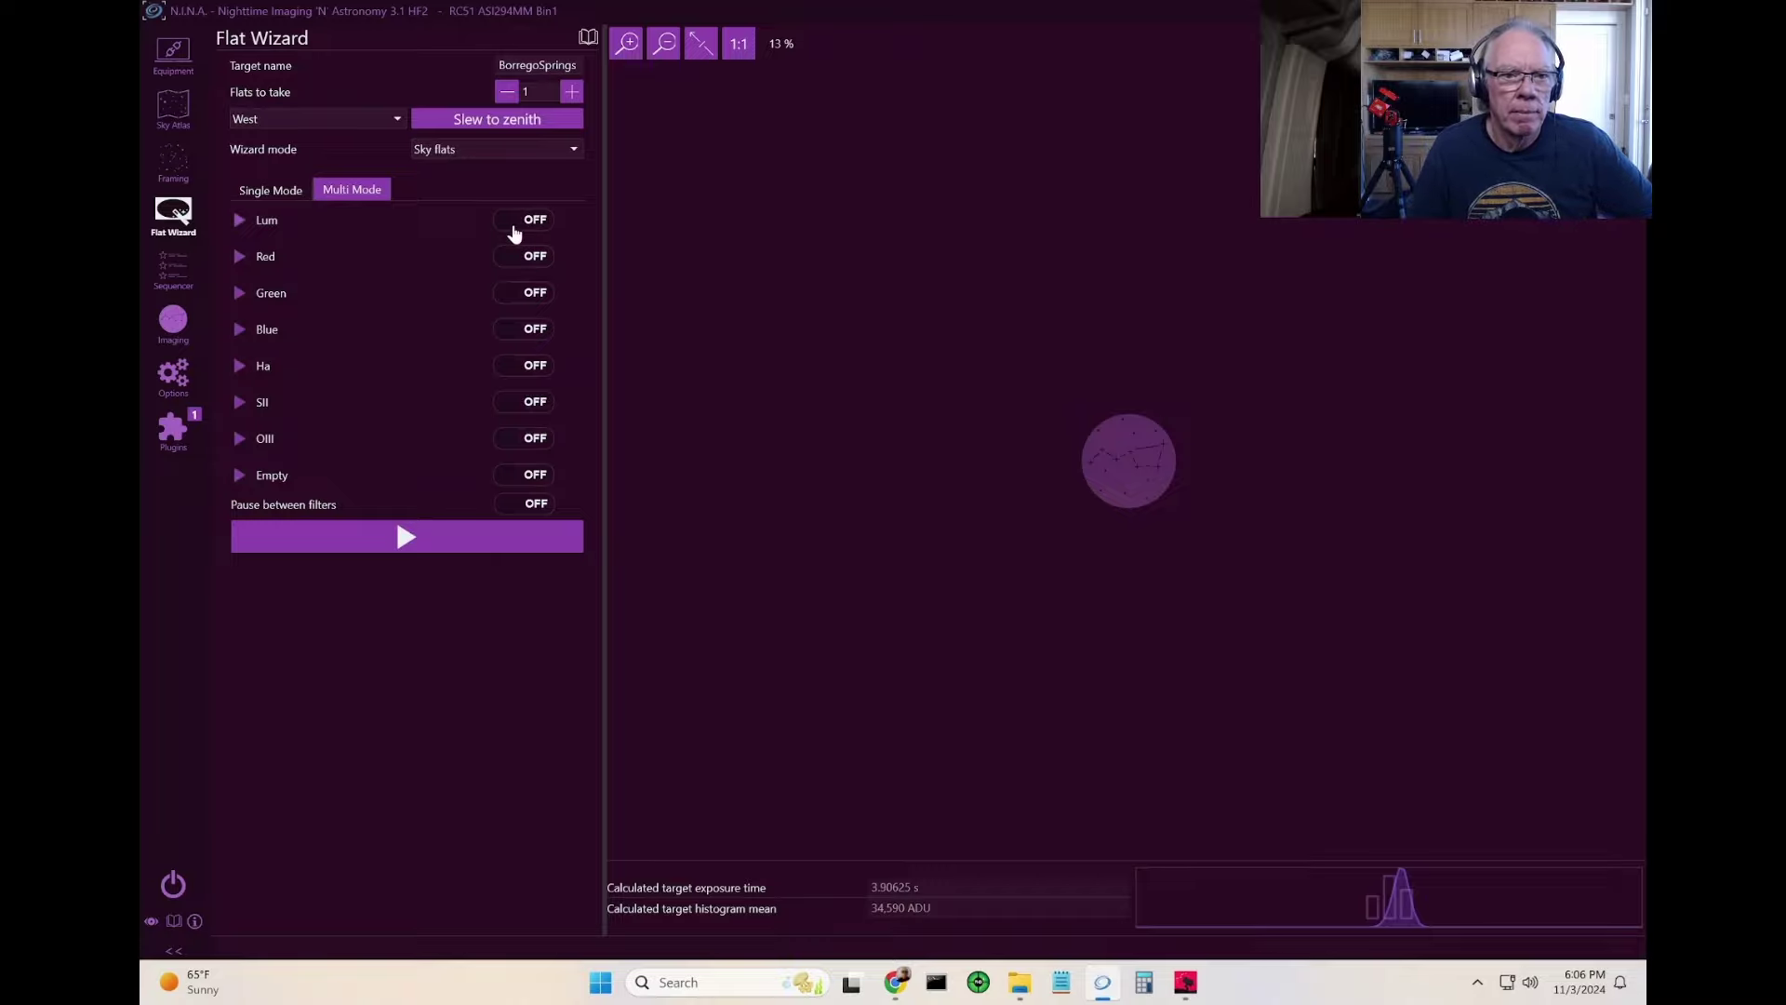
pyautogui.click(515, 260)
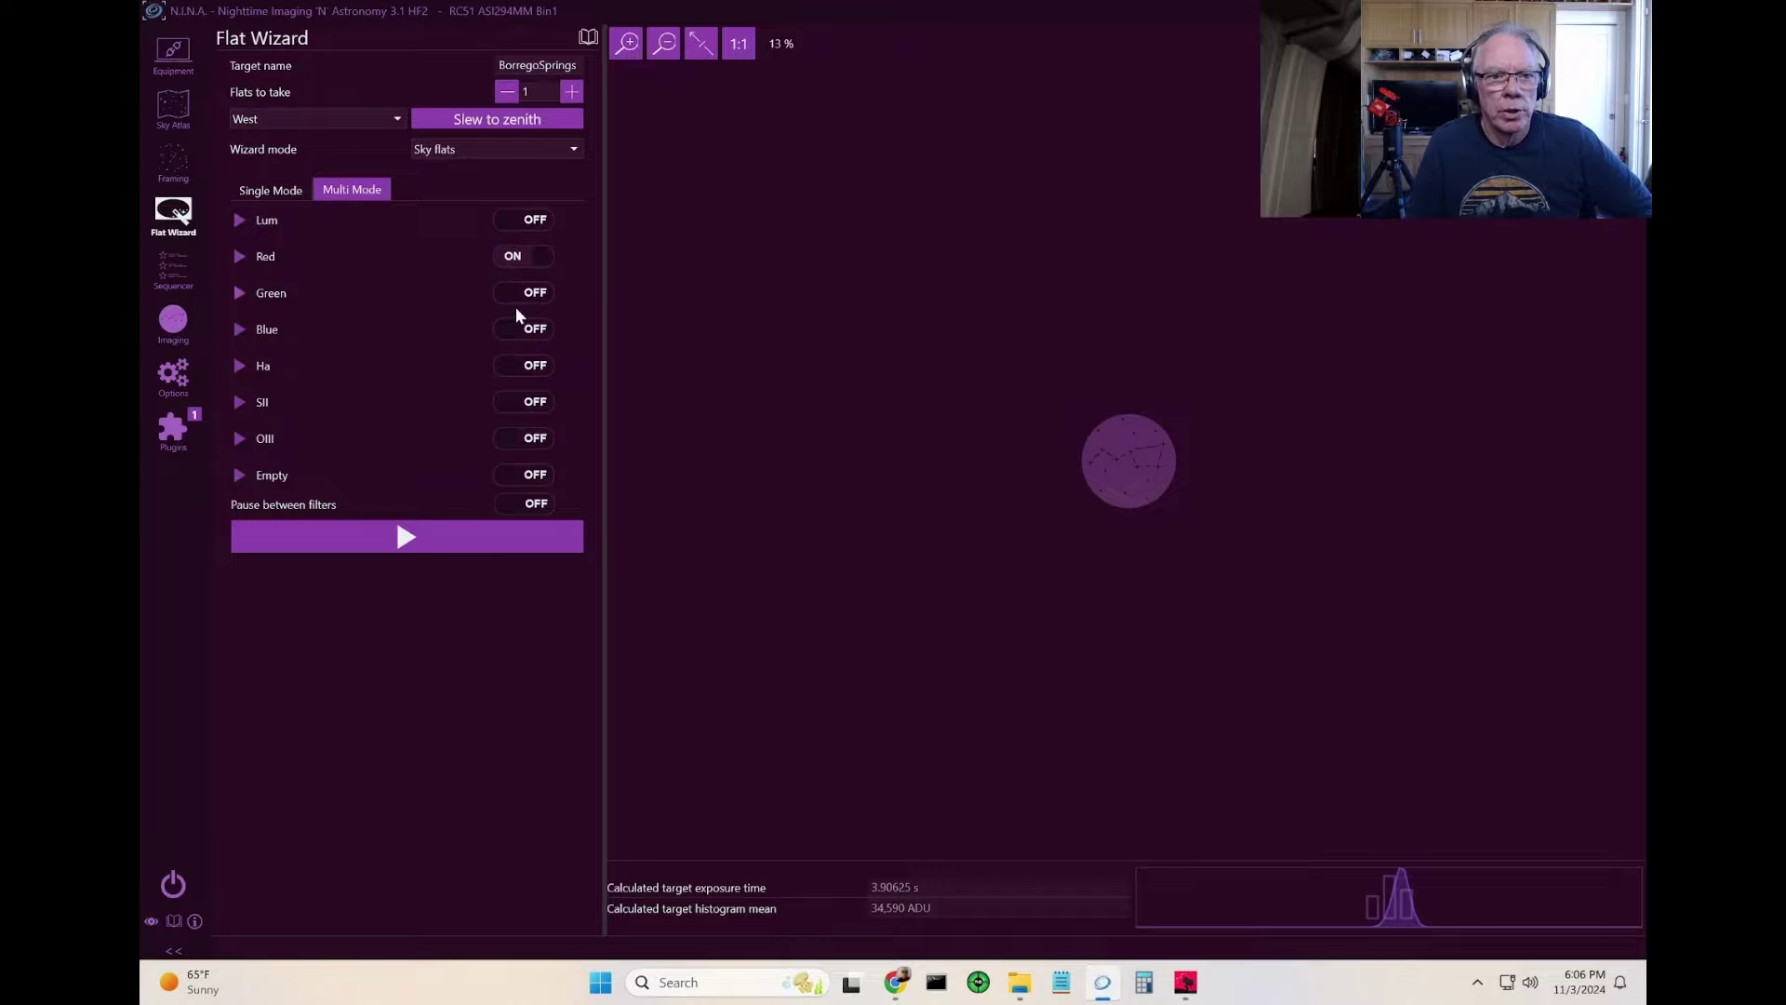
pyautogui.click(516, 305)
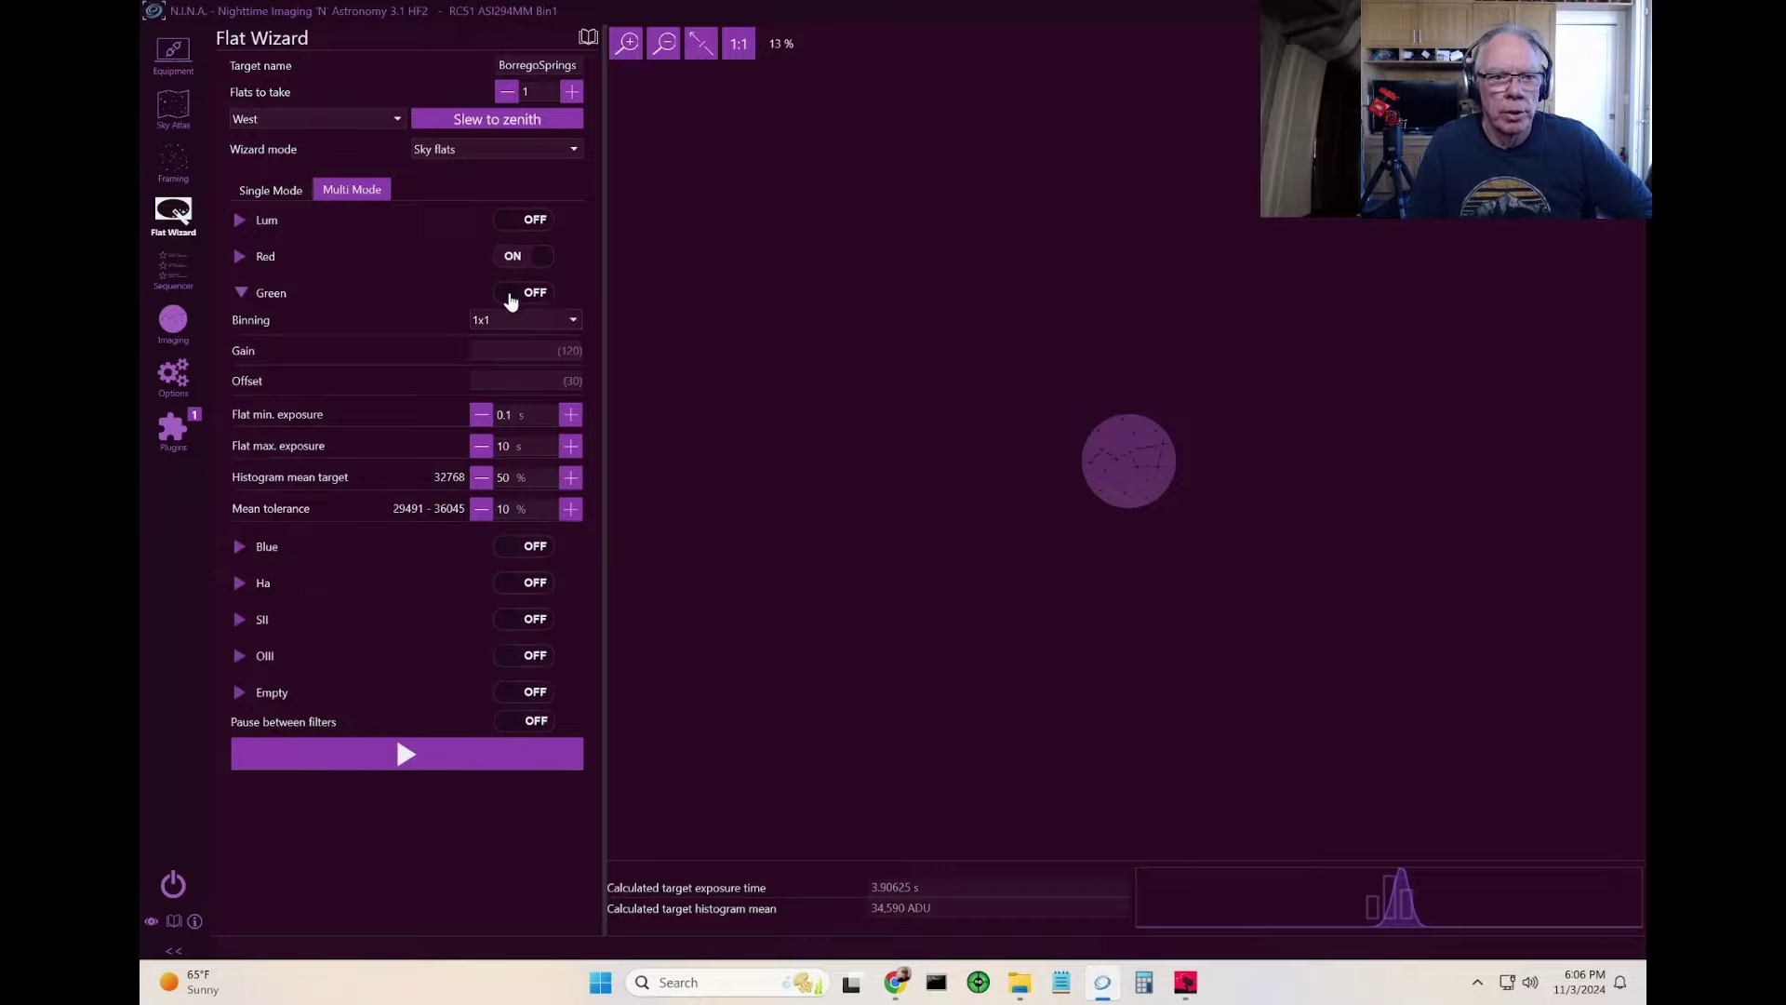
pyautogui.click(502, 296)
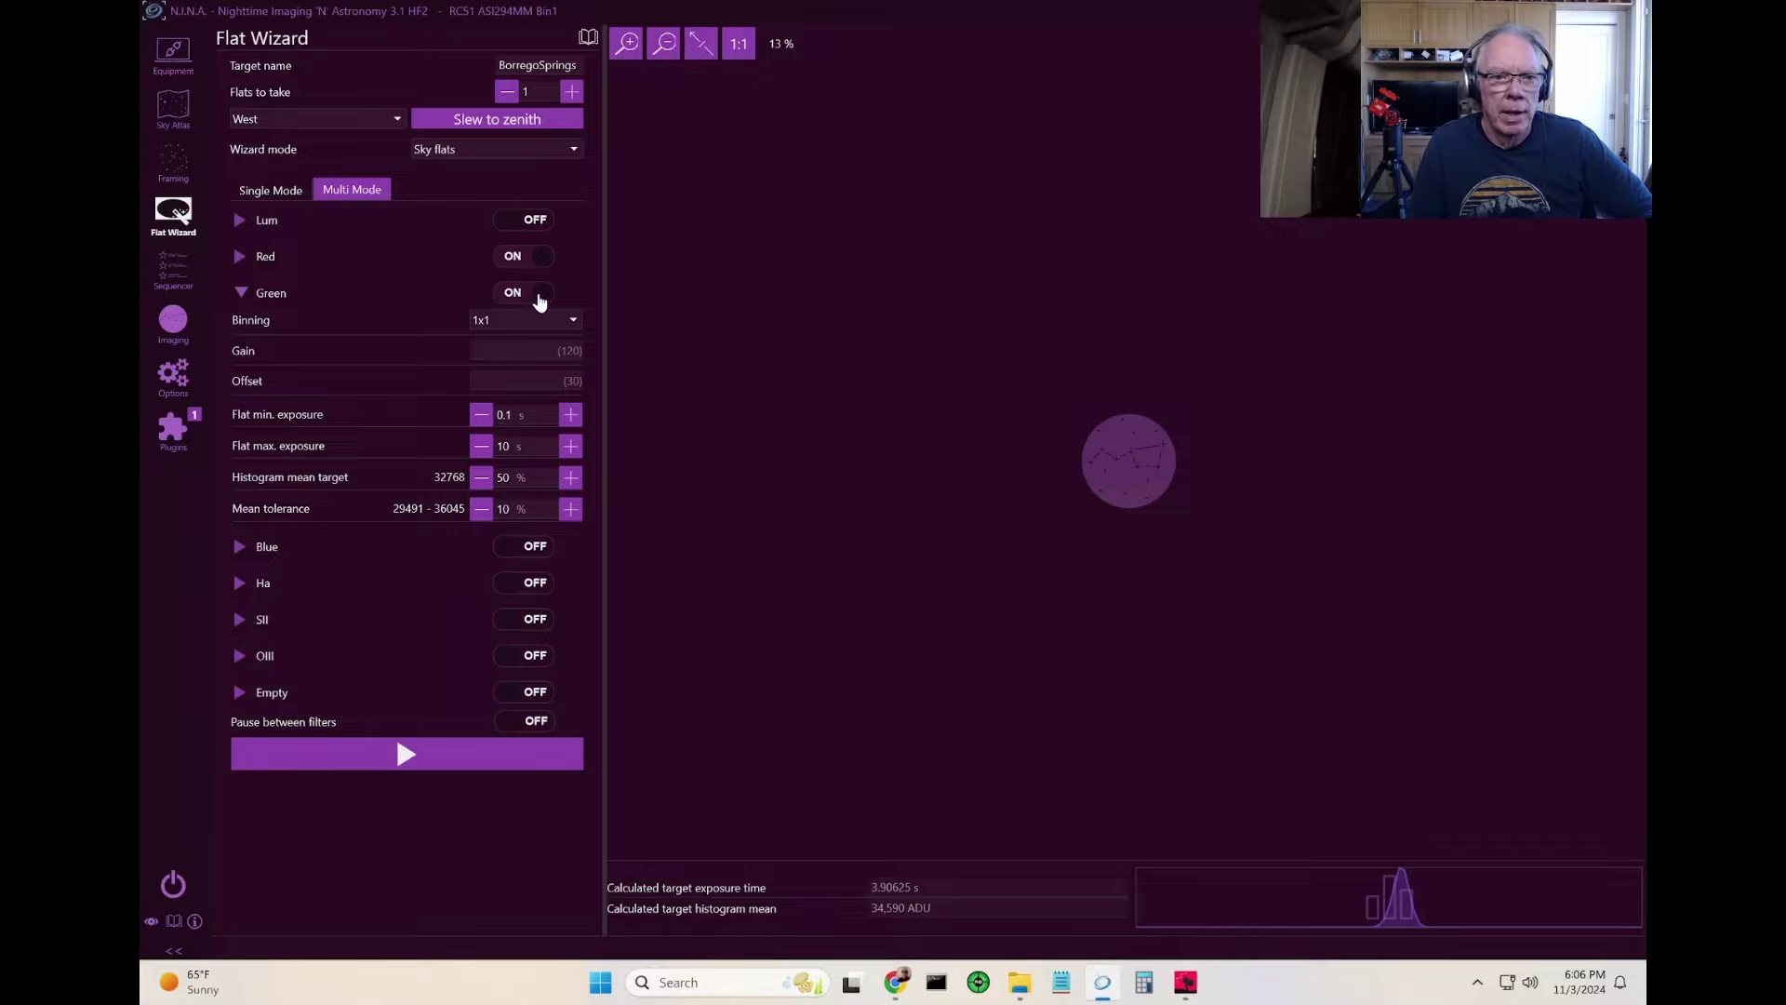
# Step: Collapse Green and switch Blue flats ON, then rewind the replay and pause on the Red settings
pyautogui.click(239, 290)
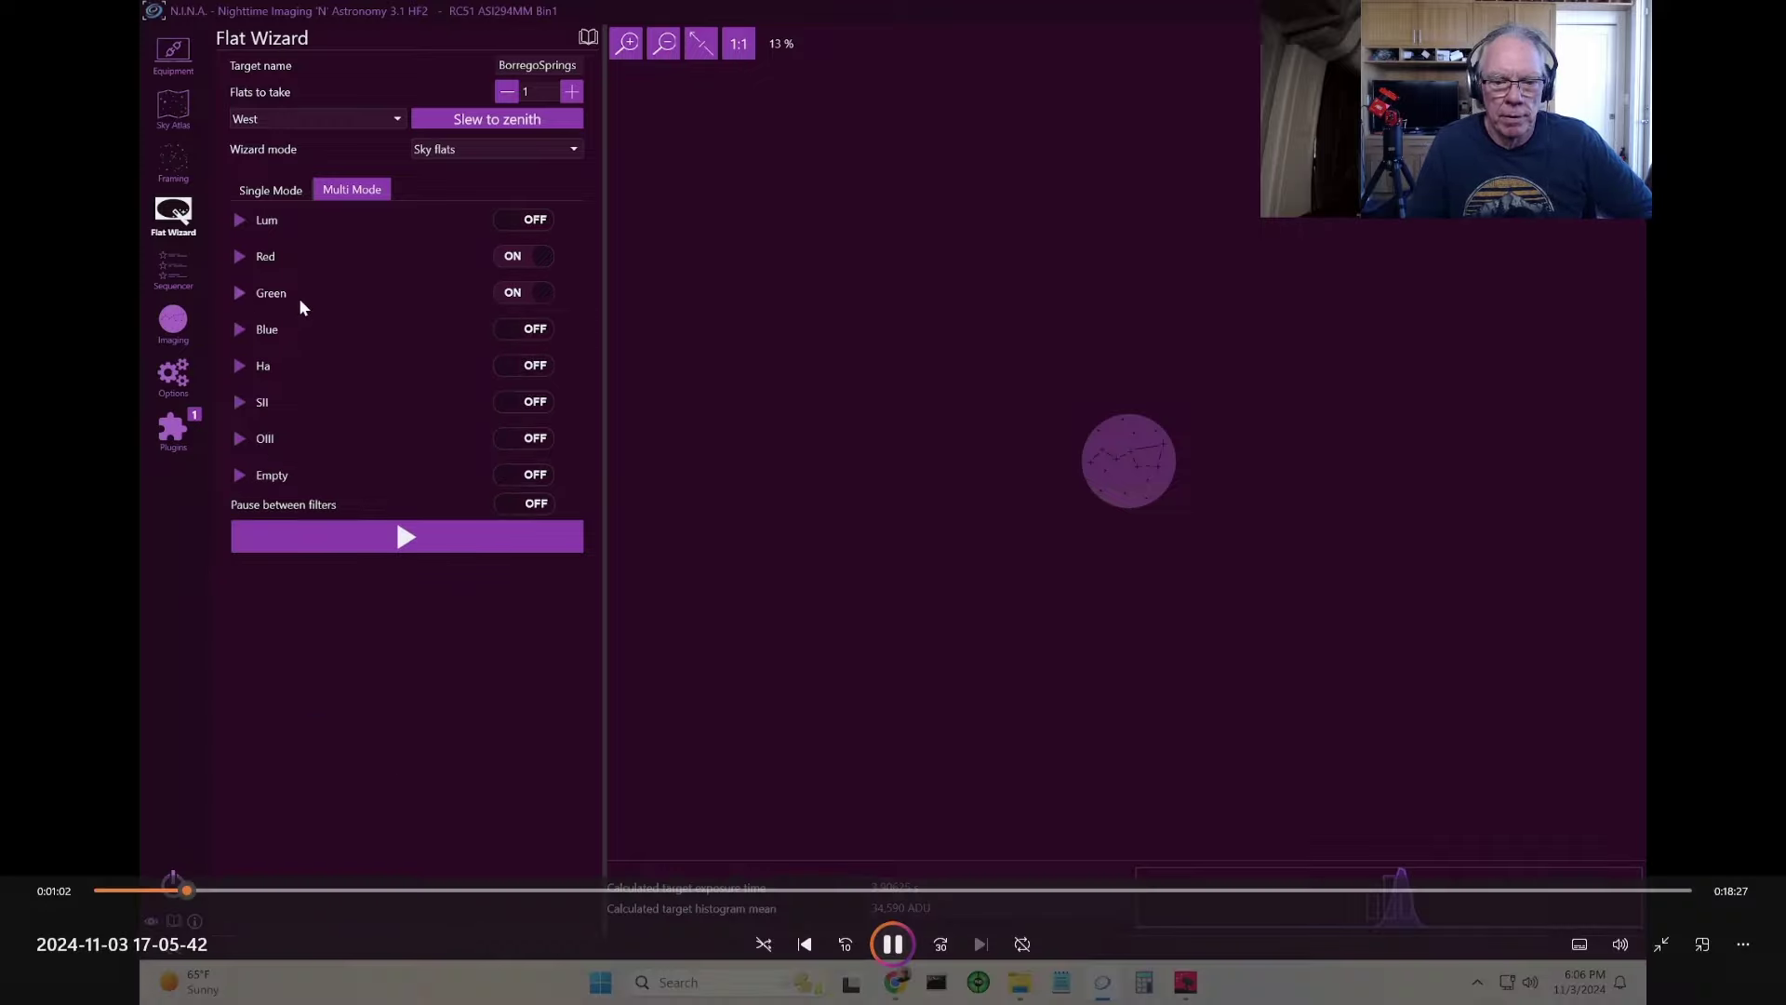
pyautogui.click(512, 335)
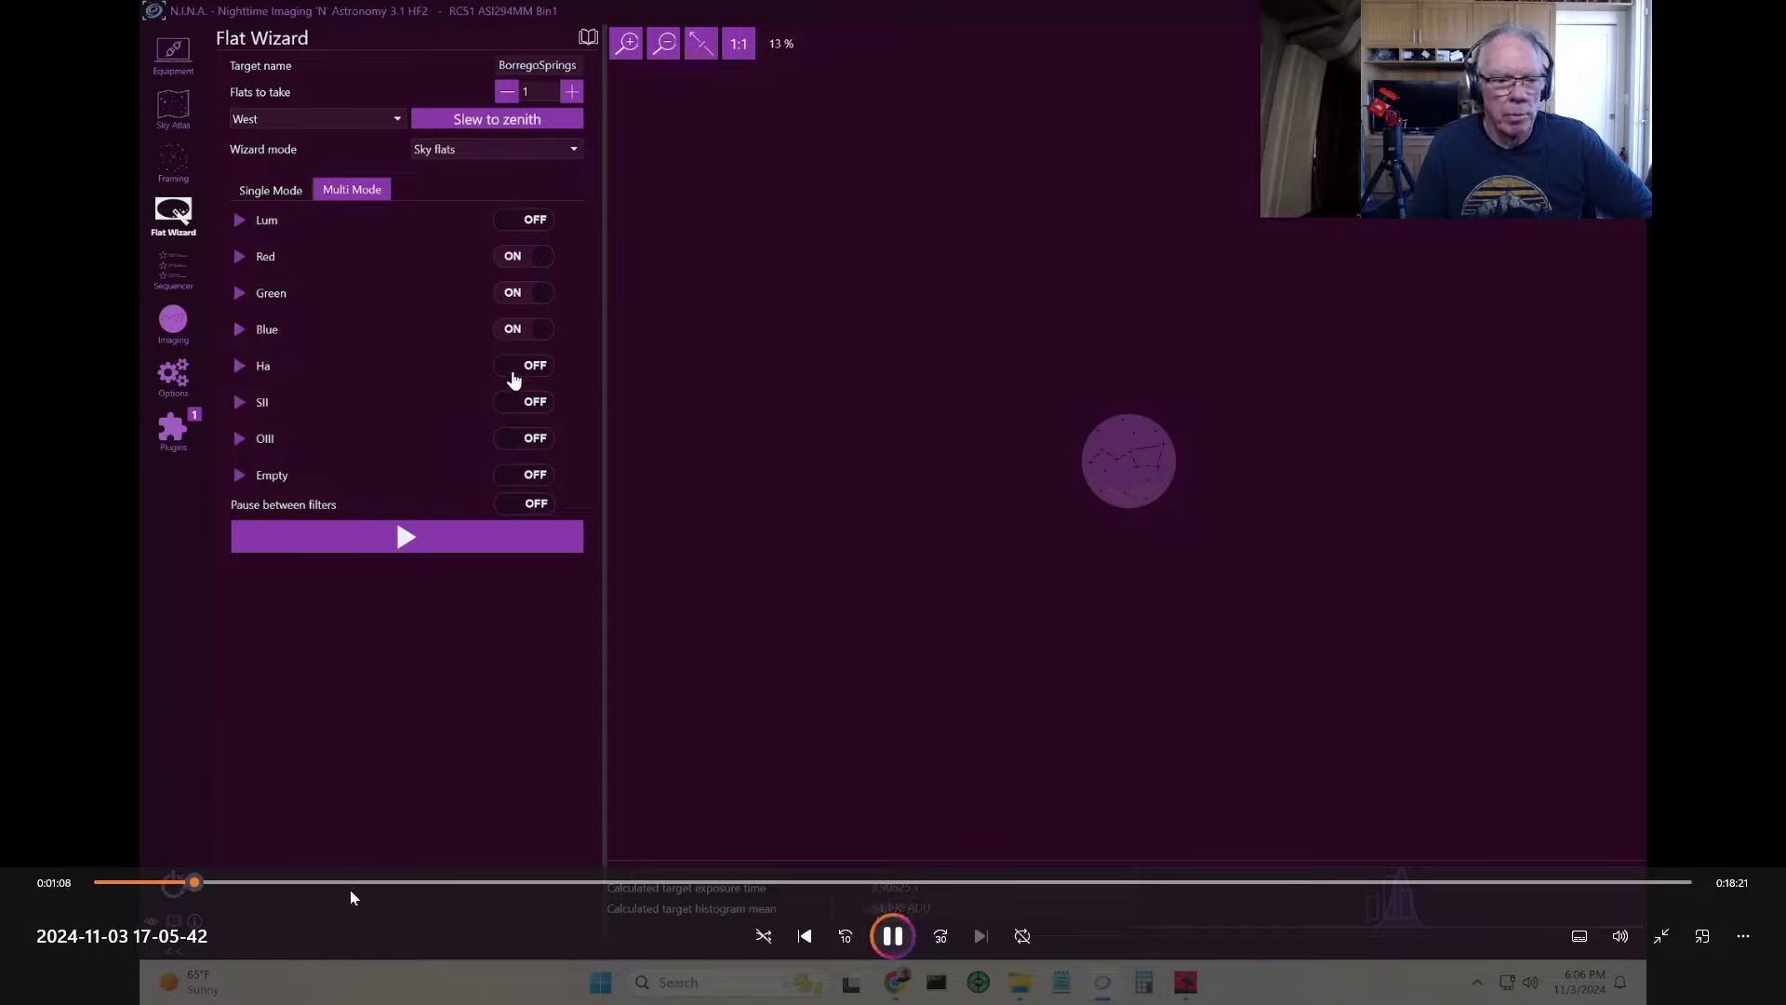
pyautogui.click(166, 883)
pyautogui.click(891, 938)
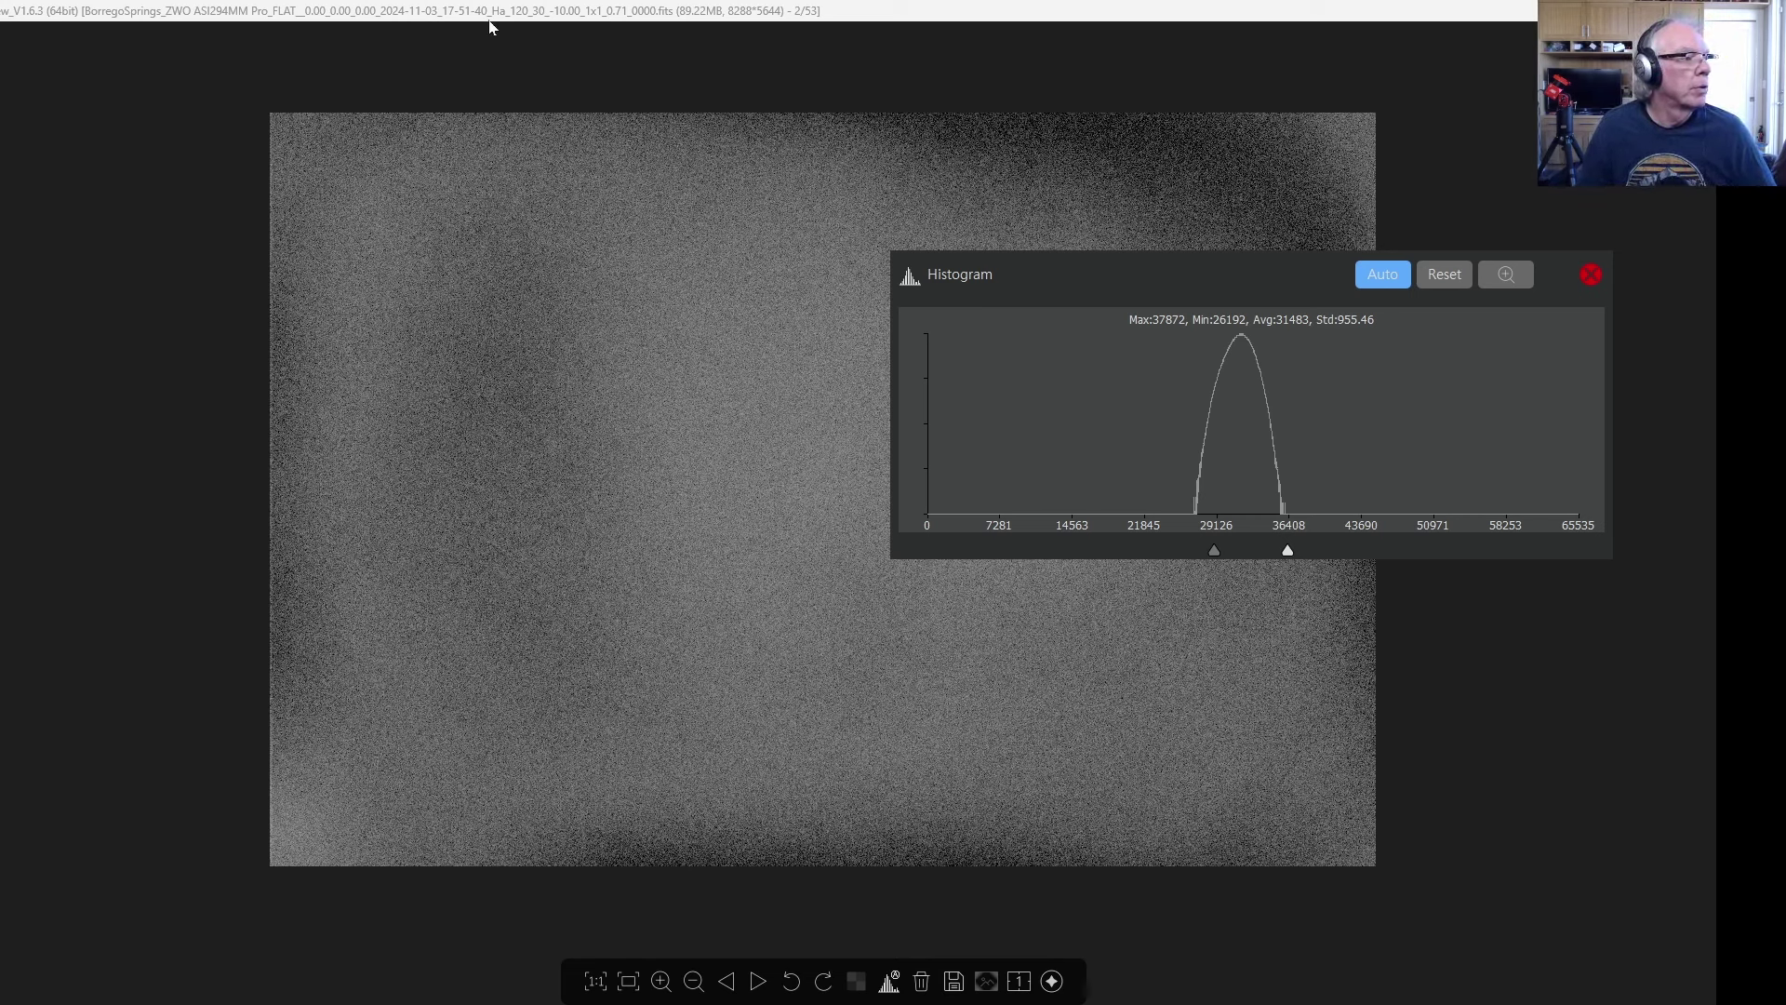
# Step: Advance to the next flat, the OIII frame 4 of 53, with its histogram averaging 32964
pyautogui.moveTo(1703, 112)
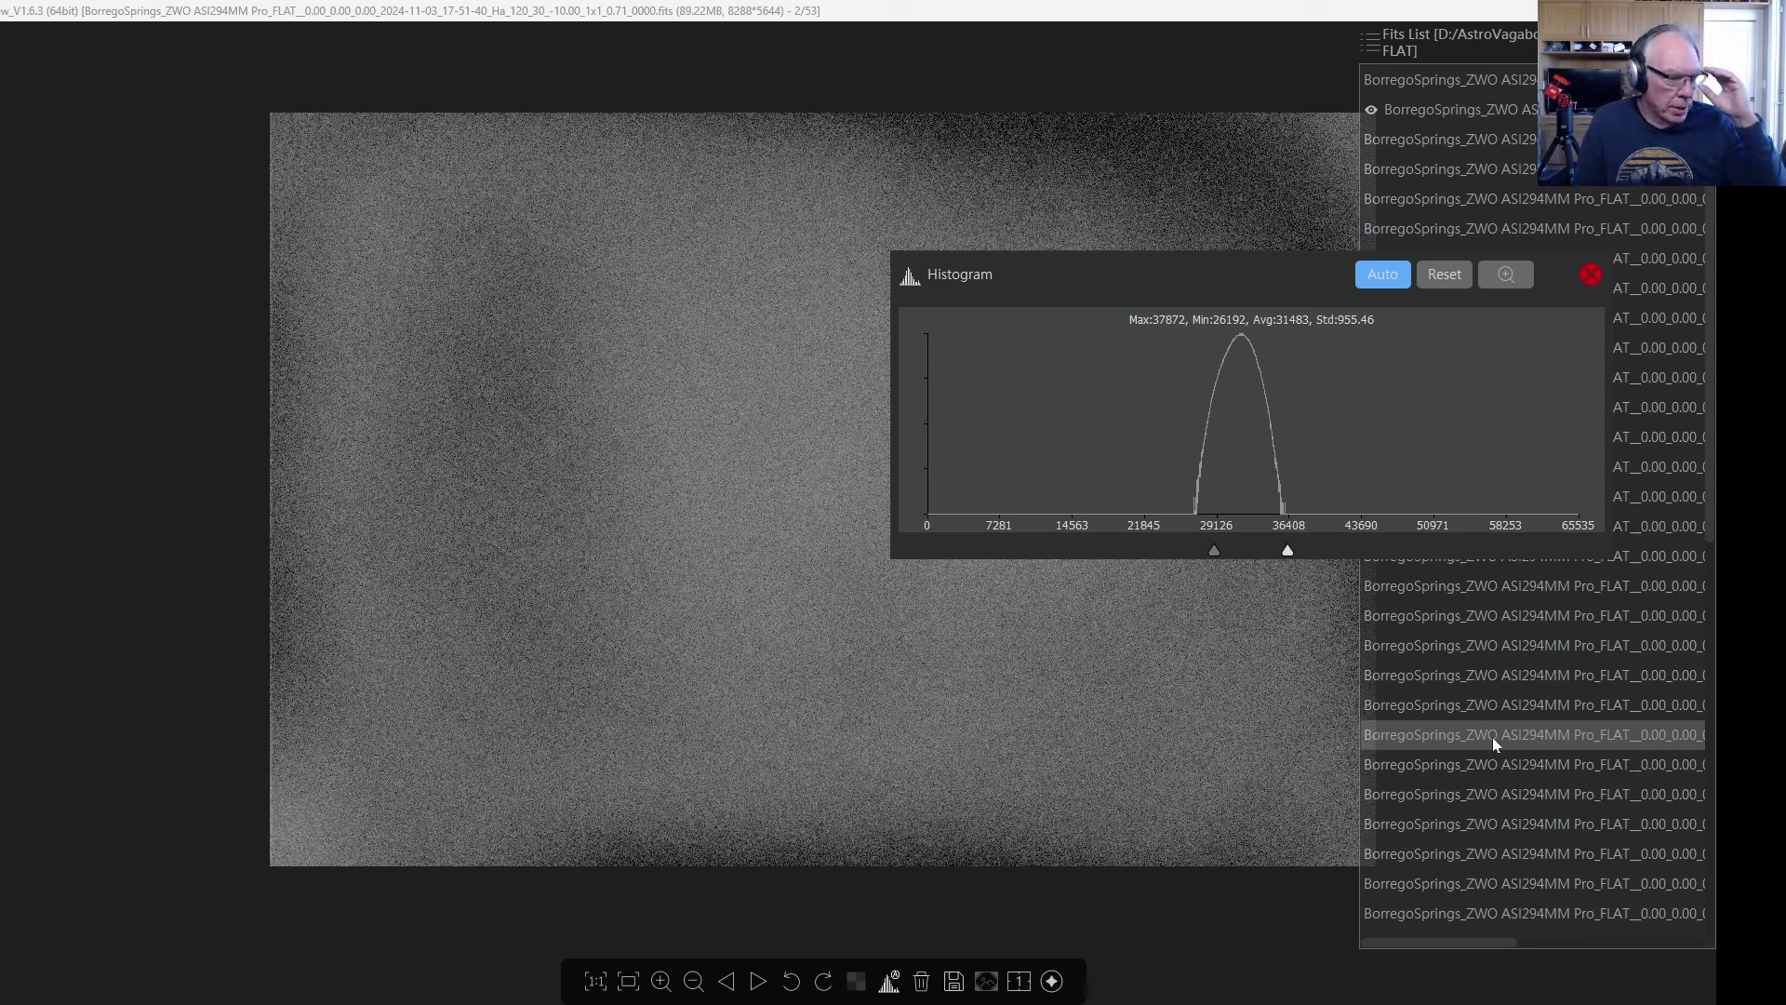
pyautogui.click(757, 983)
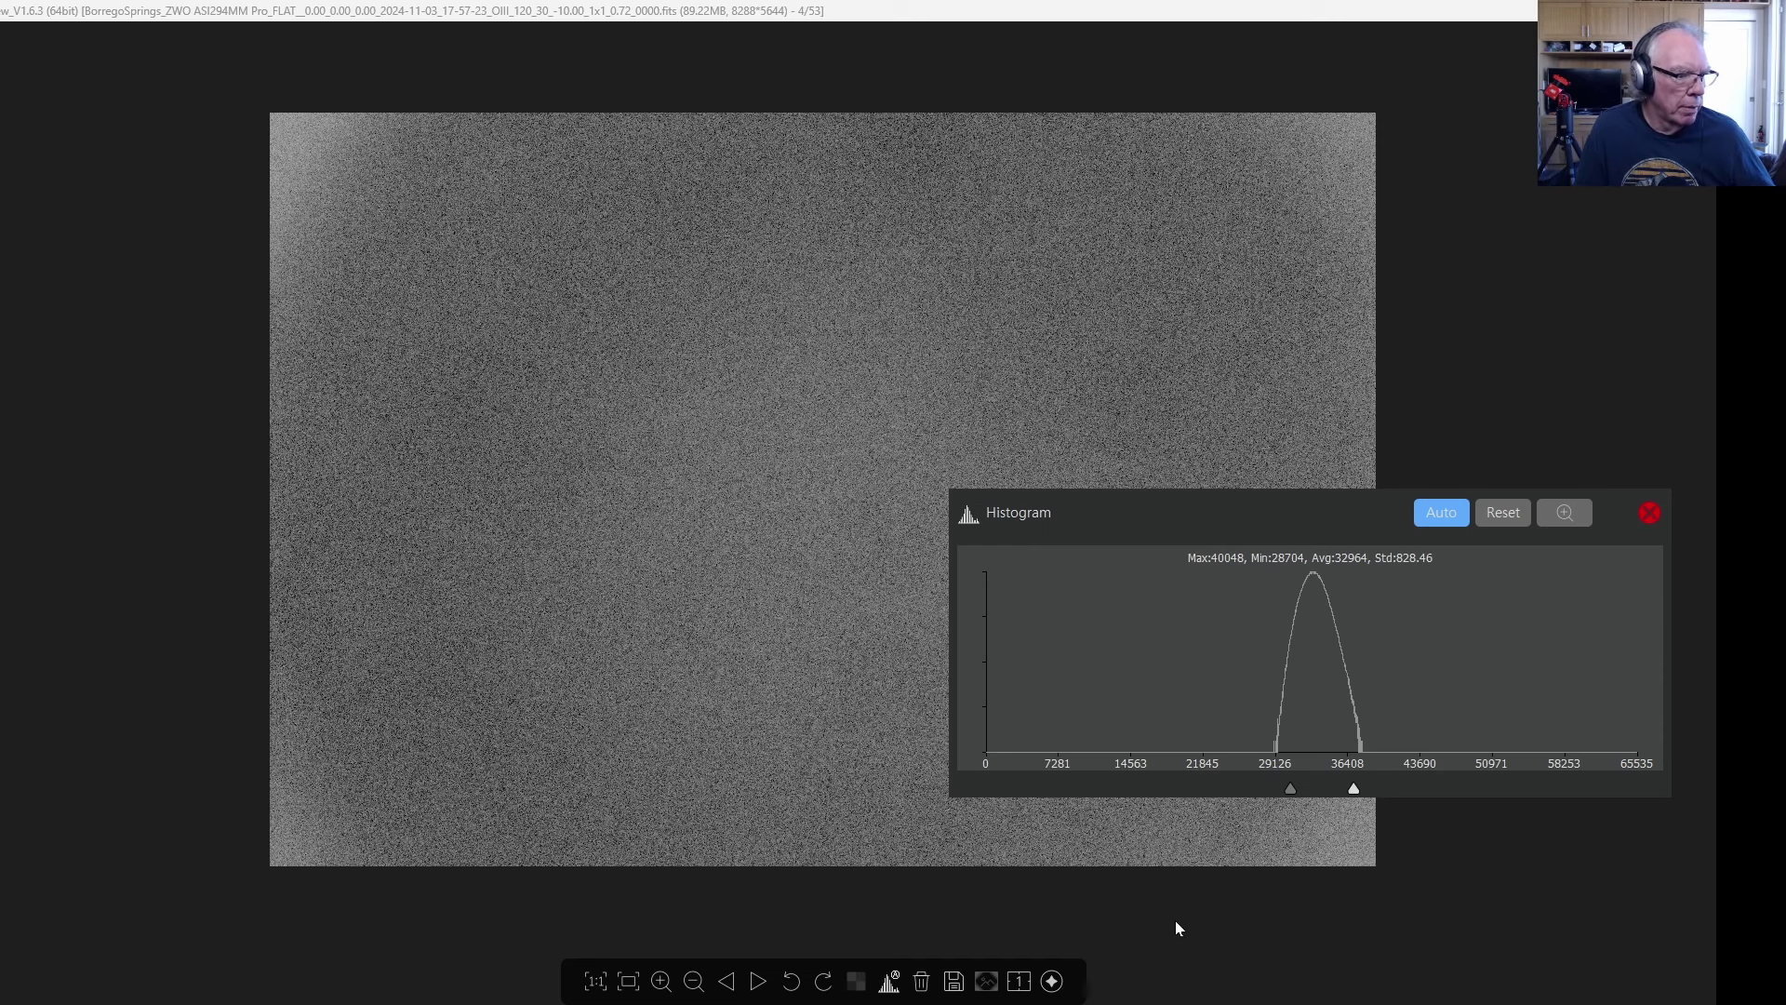
# Step: Step forward through the Red, Green and Blue flats, checking each one's histogram
pyautogui.click(758, 983)
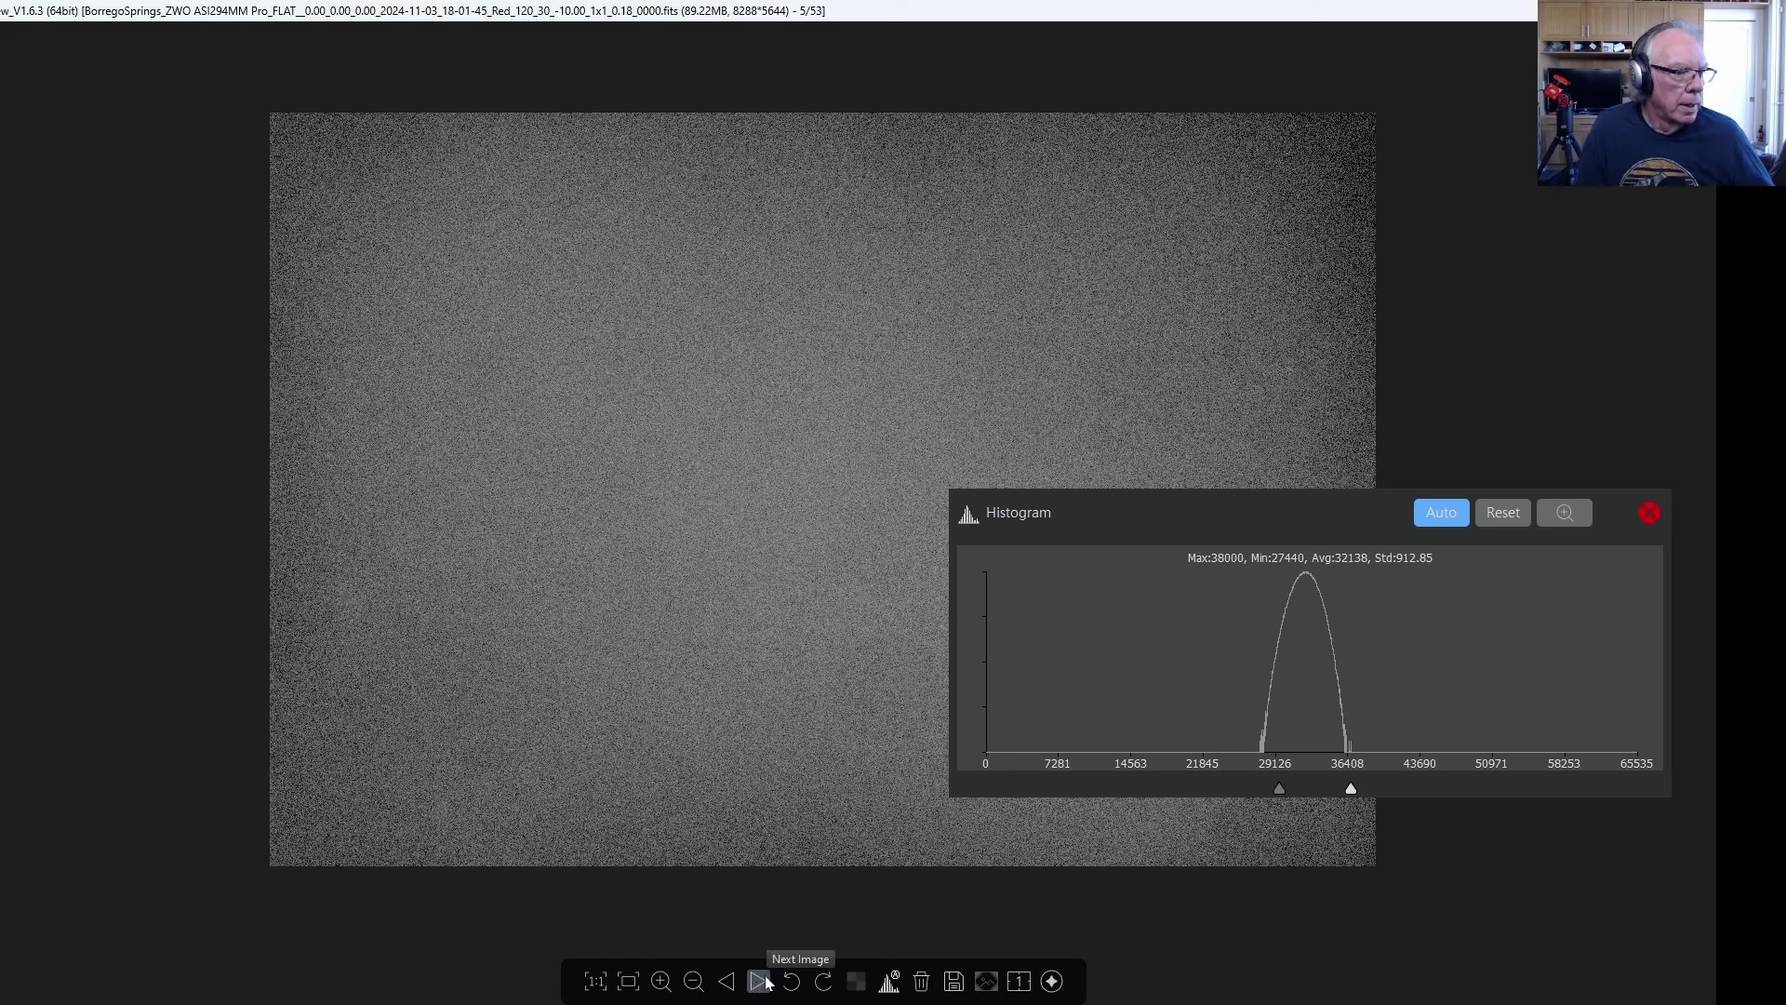
pyautogui.click(761, 981)
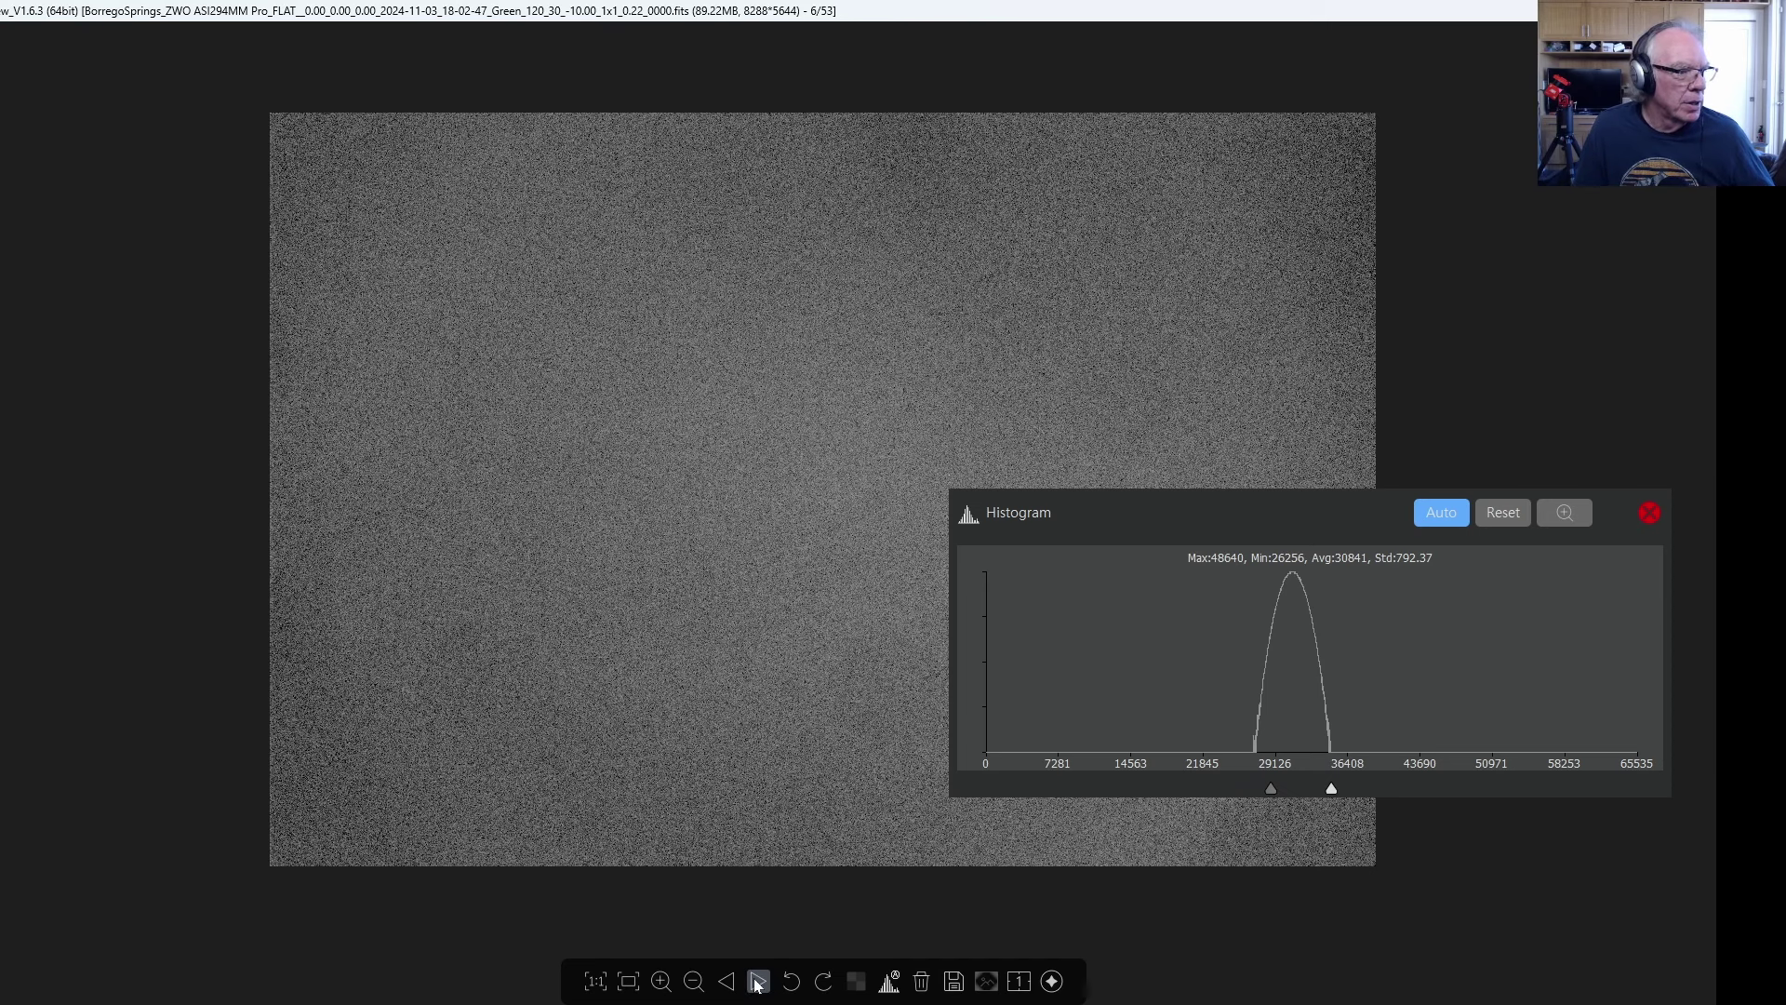
pyautogui.click(758, 982)
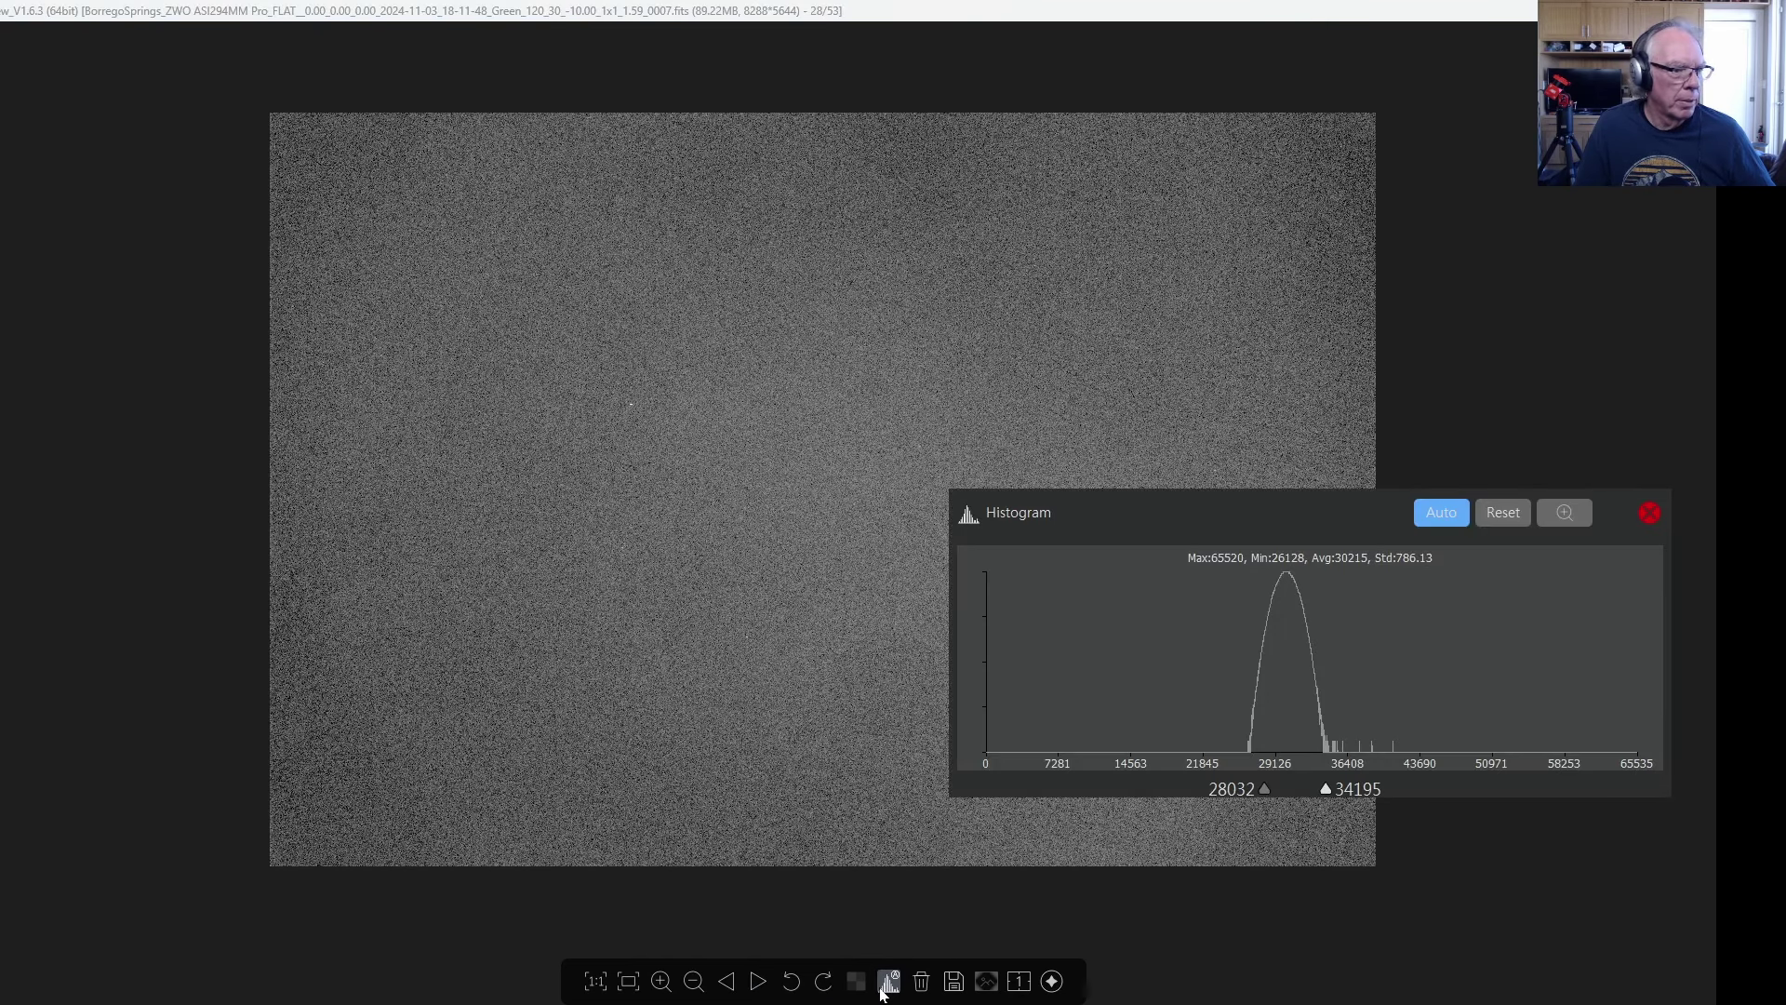
# Step: Step through the remaining Green and Blue flats to frame 45/53, the first Lum flat
pyautogui.click(757, 984)
pyautogui.click(758, 983)
pyautogui.click(757, 983)
pyautogui.click(757, 983)
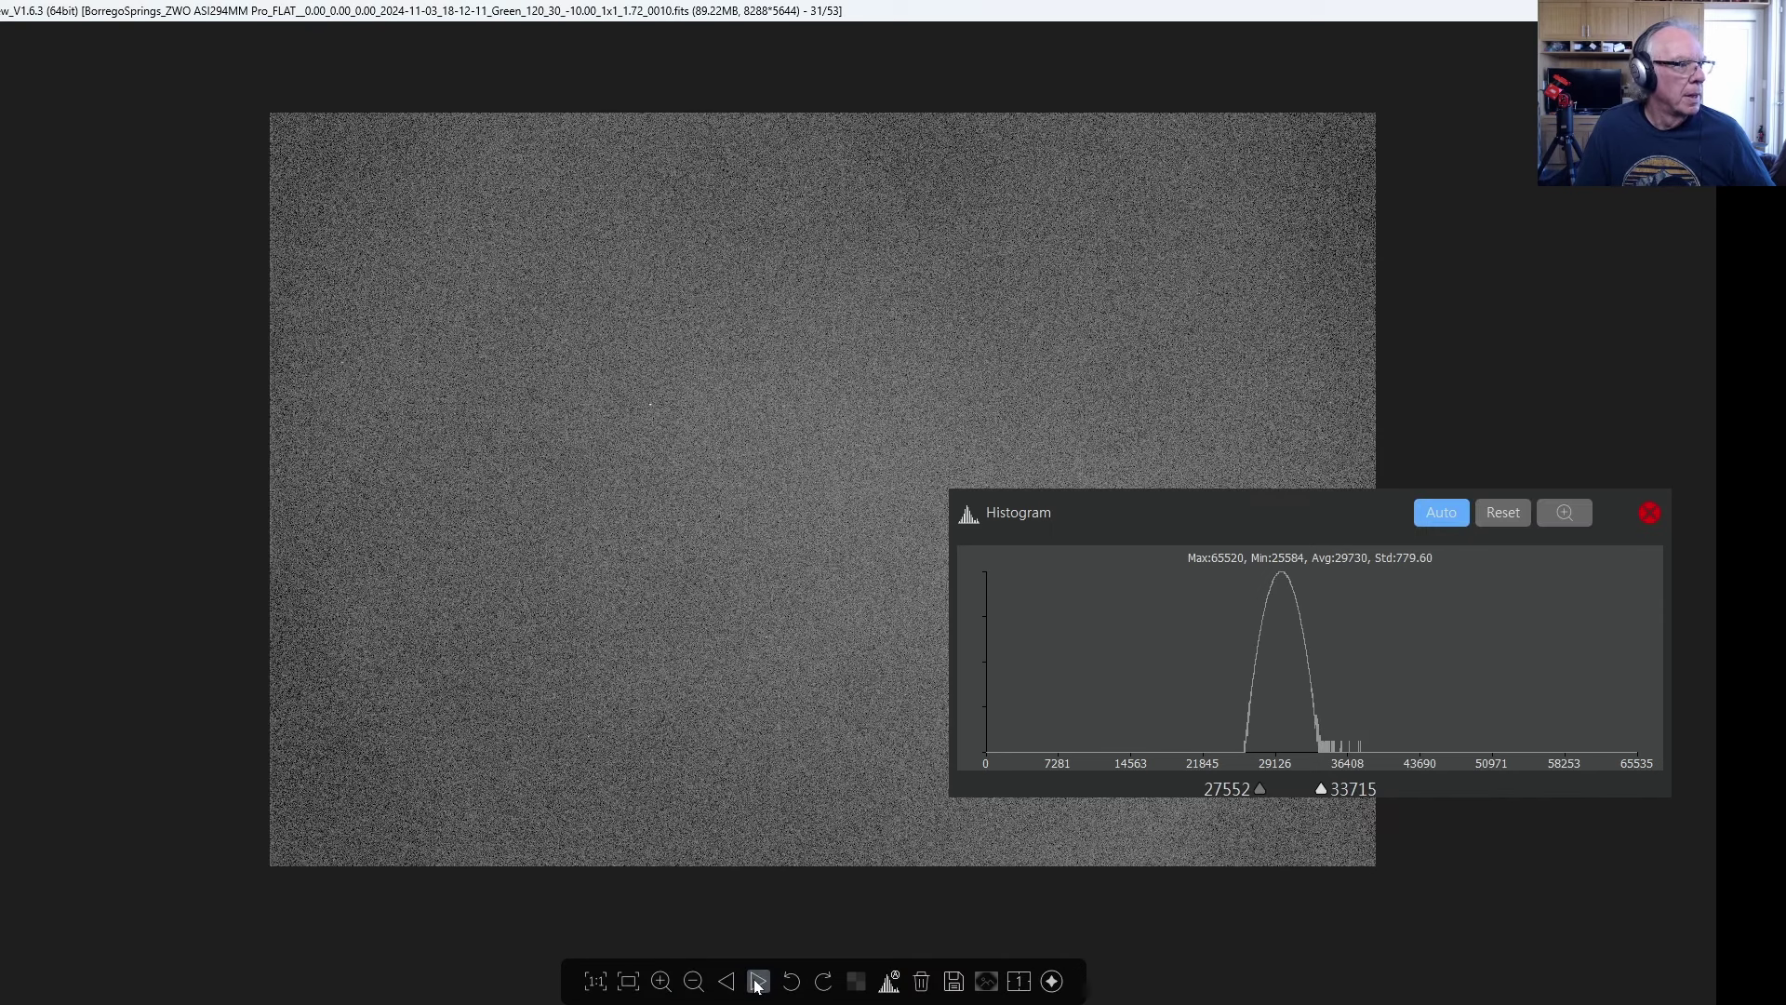
pyautogui.click(758, 984)
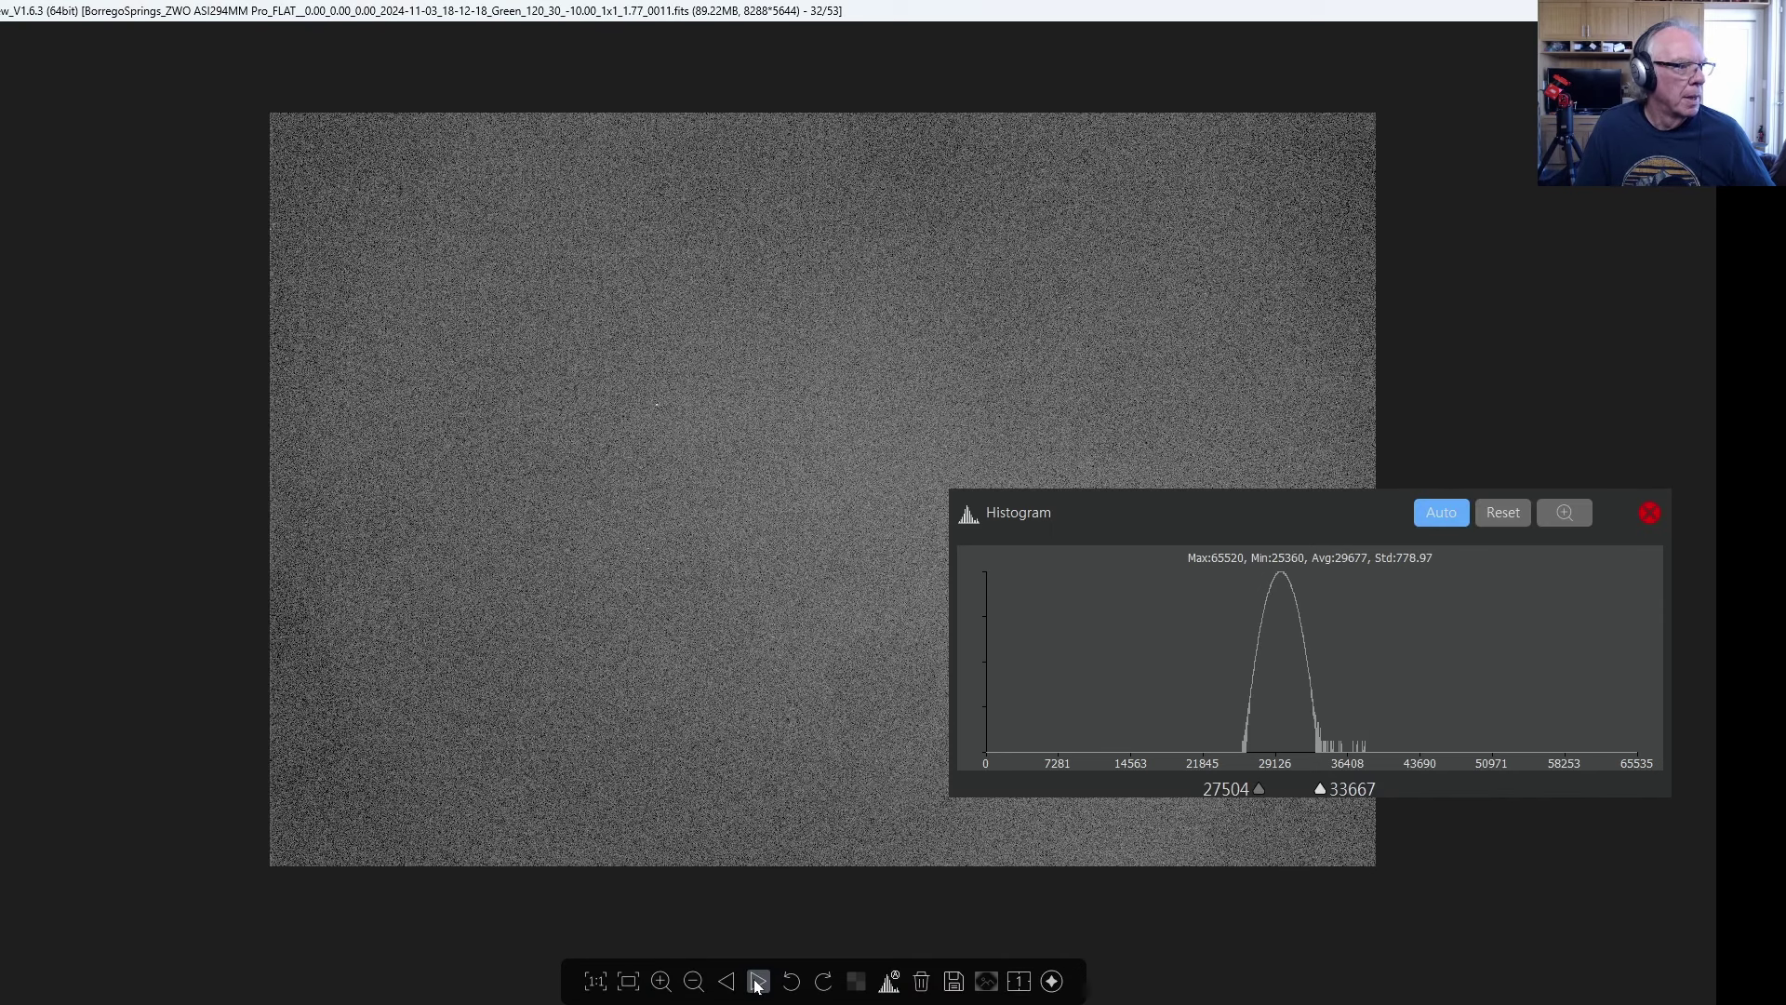
pyautogui.click(757, 984)
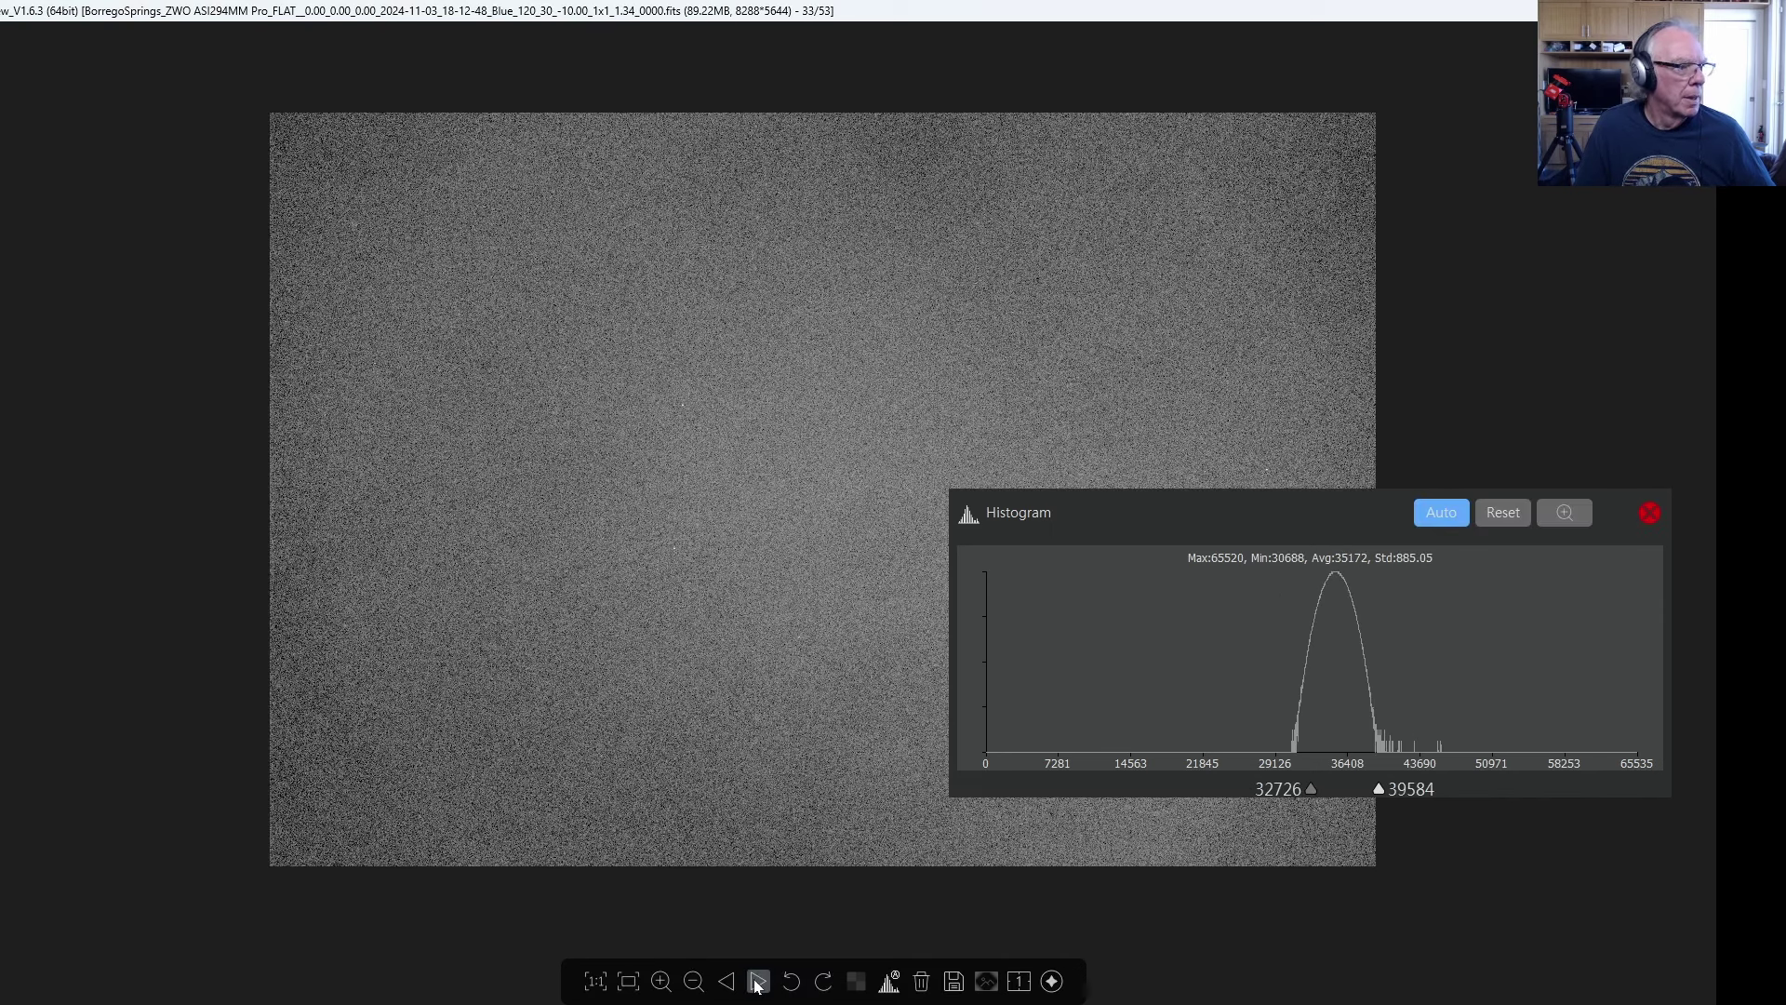
pyautogui.click(757, 983)
pyautogui.click(757, 984)
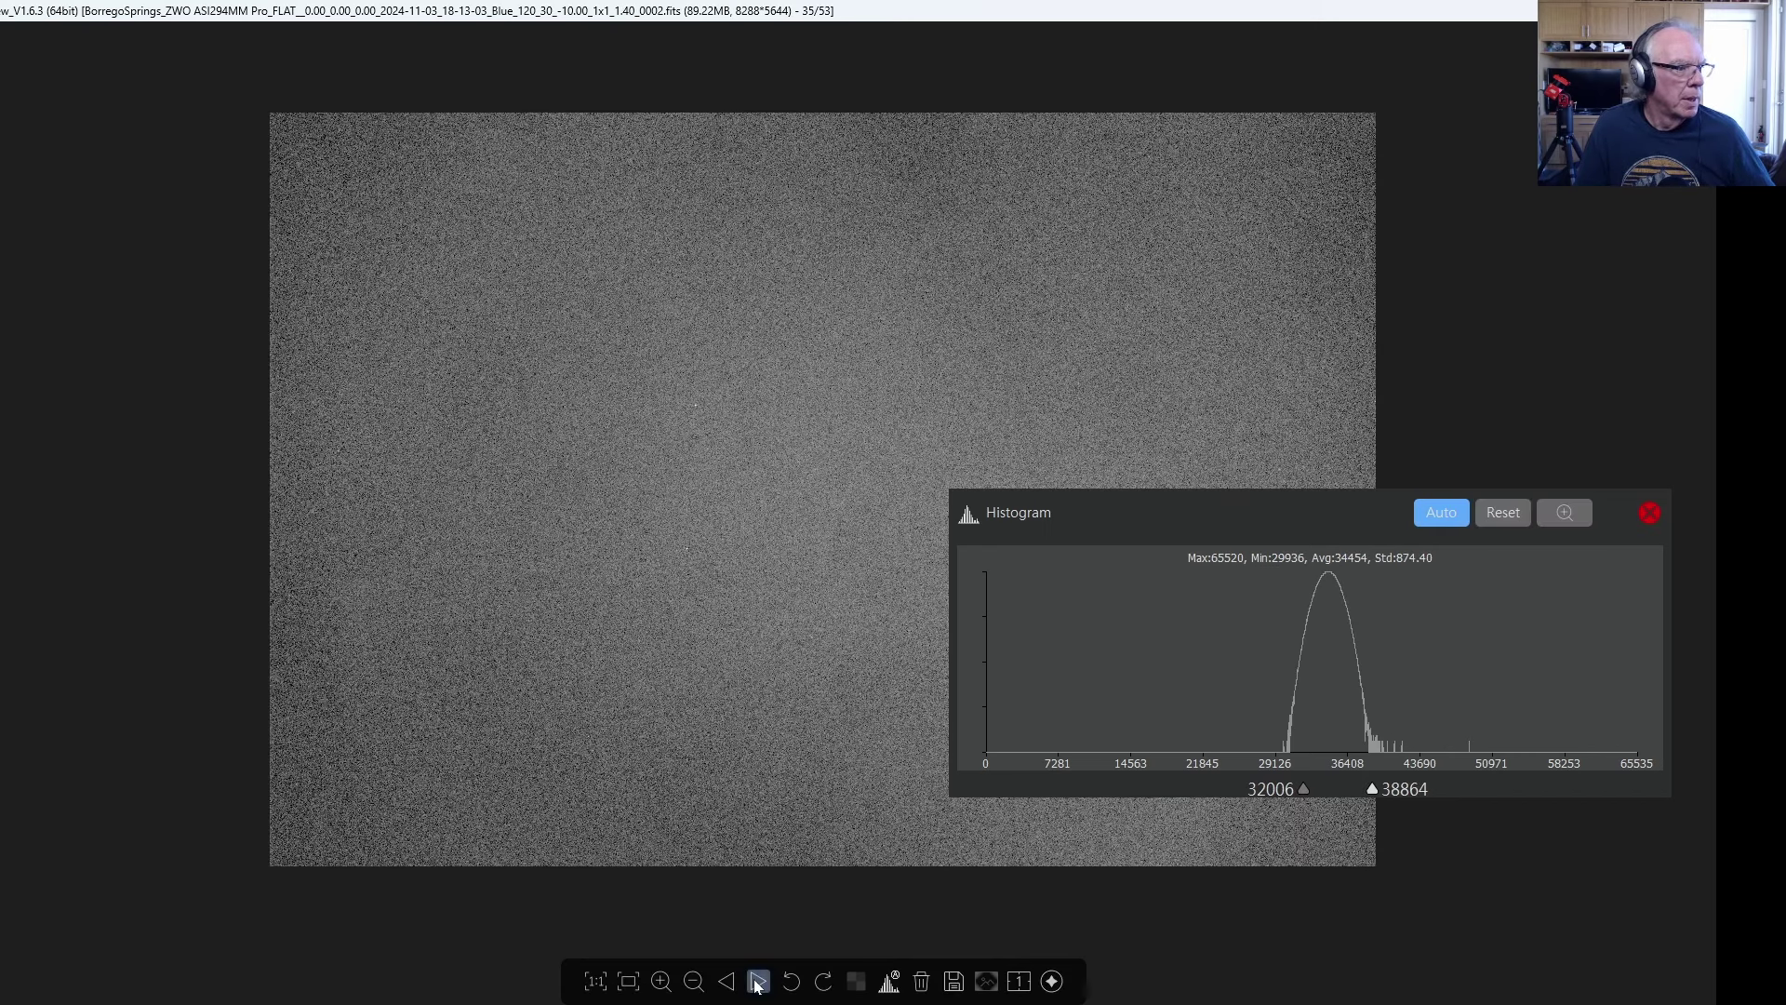
pyautogui.click(757, 983)
pyautogui.click(757, 983)
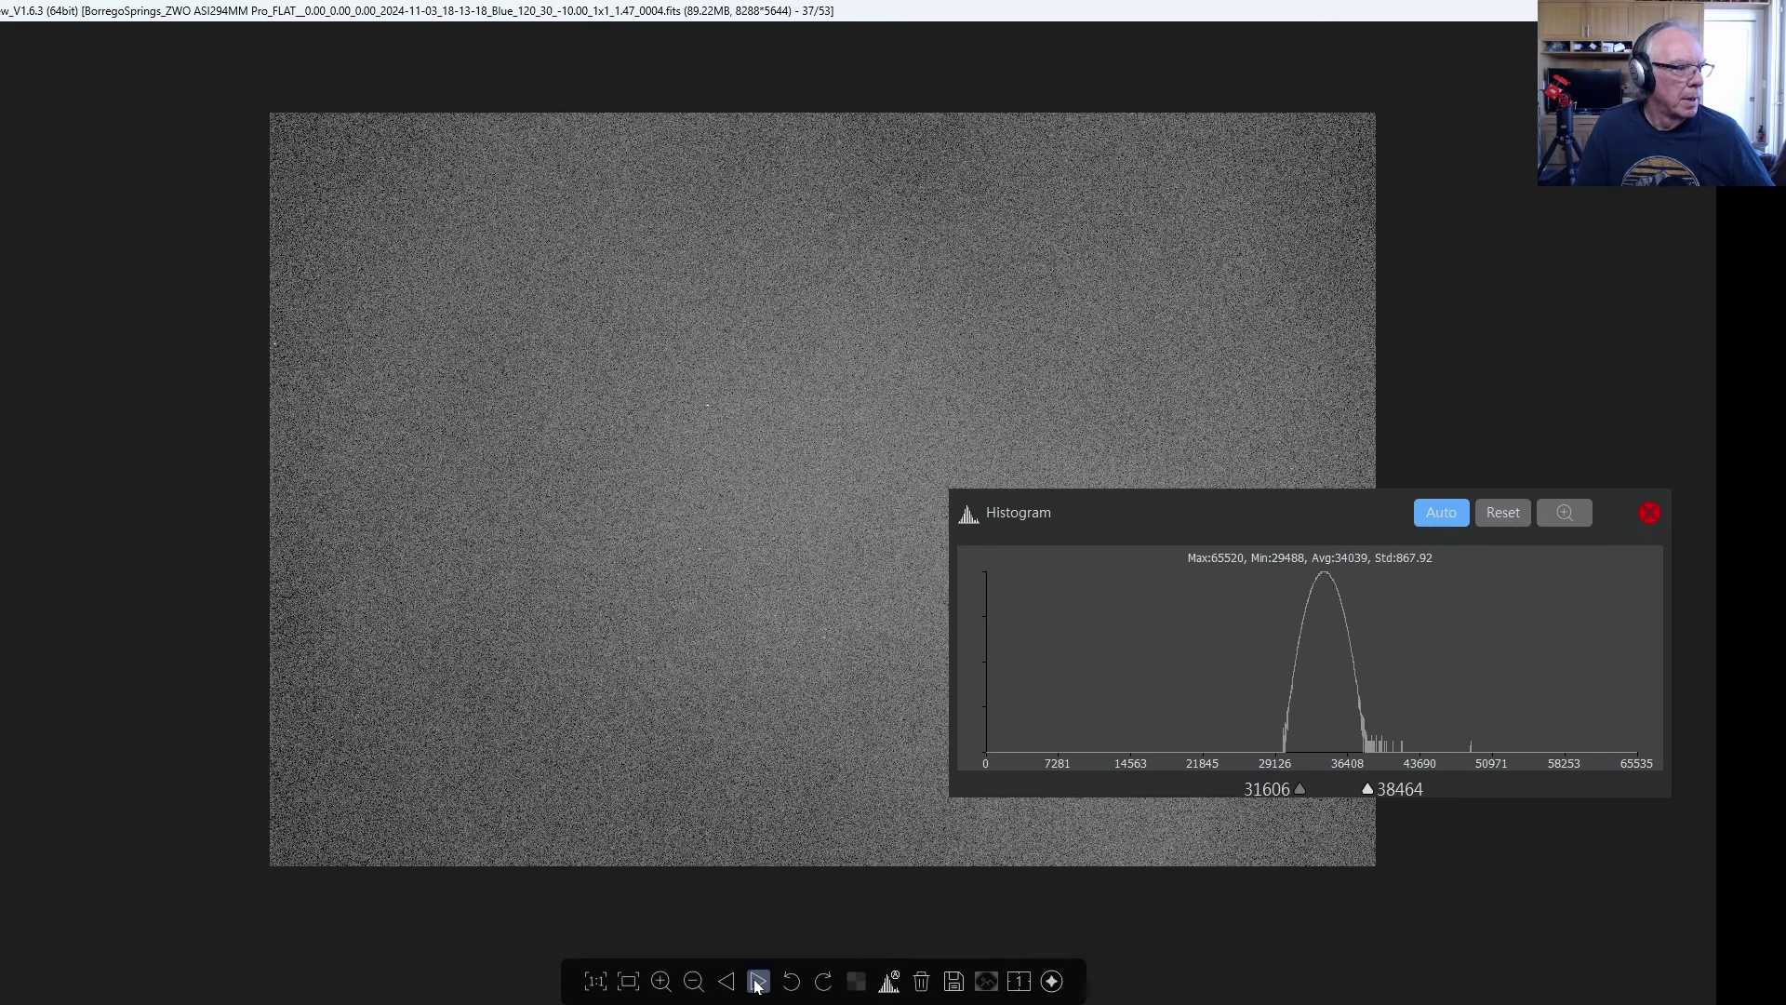
pyautogui.click(757, 983)
pyautogui.click(757, 983)
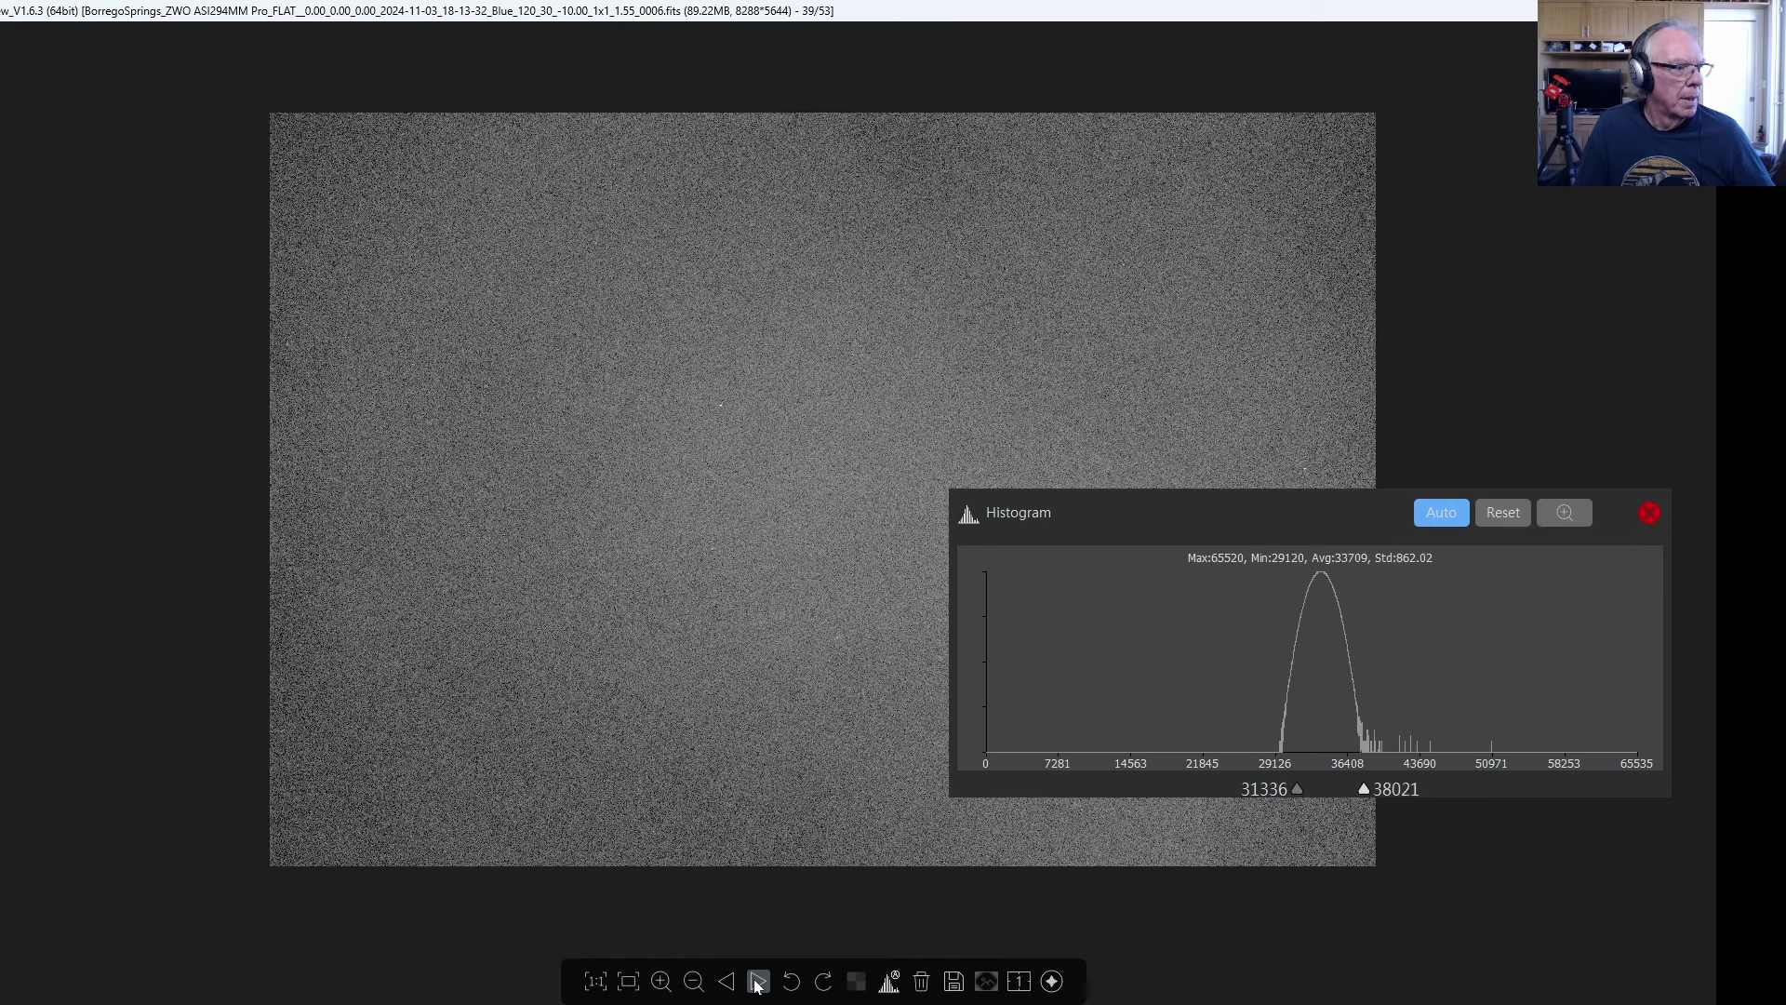
pyautogui.click(758, 984)
pyautogui.click(757, 983)
pyautogui.click(757, 984)
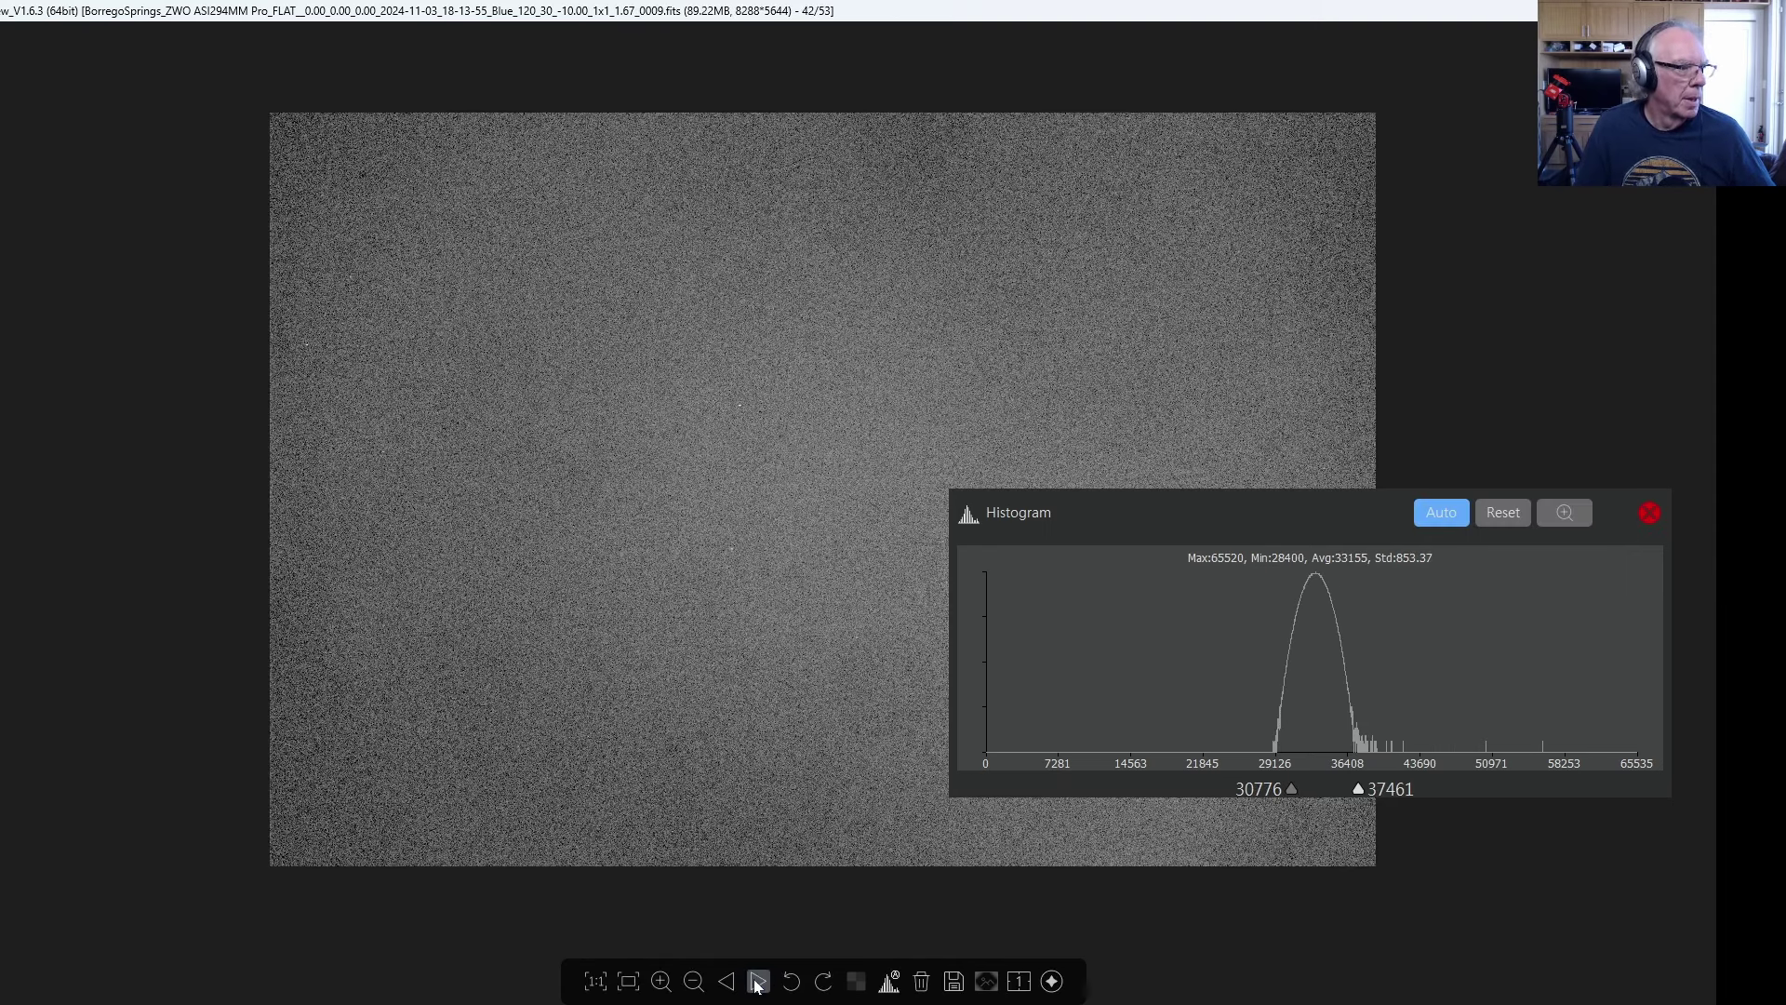
pyautogui.click(758, 984)
pyautogui.click(757, 984)
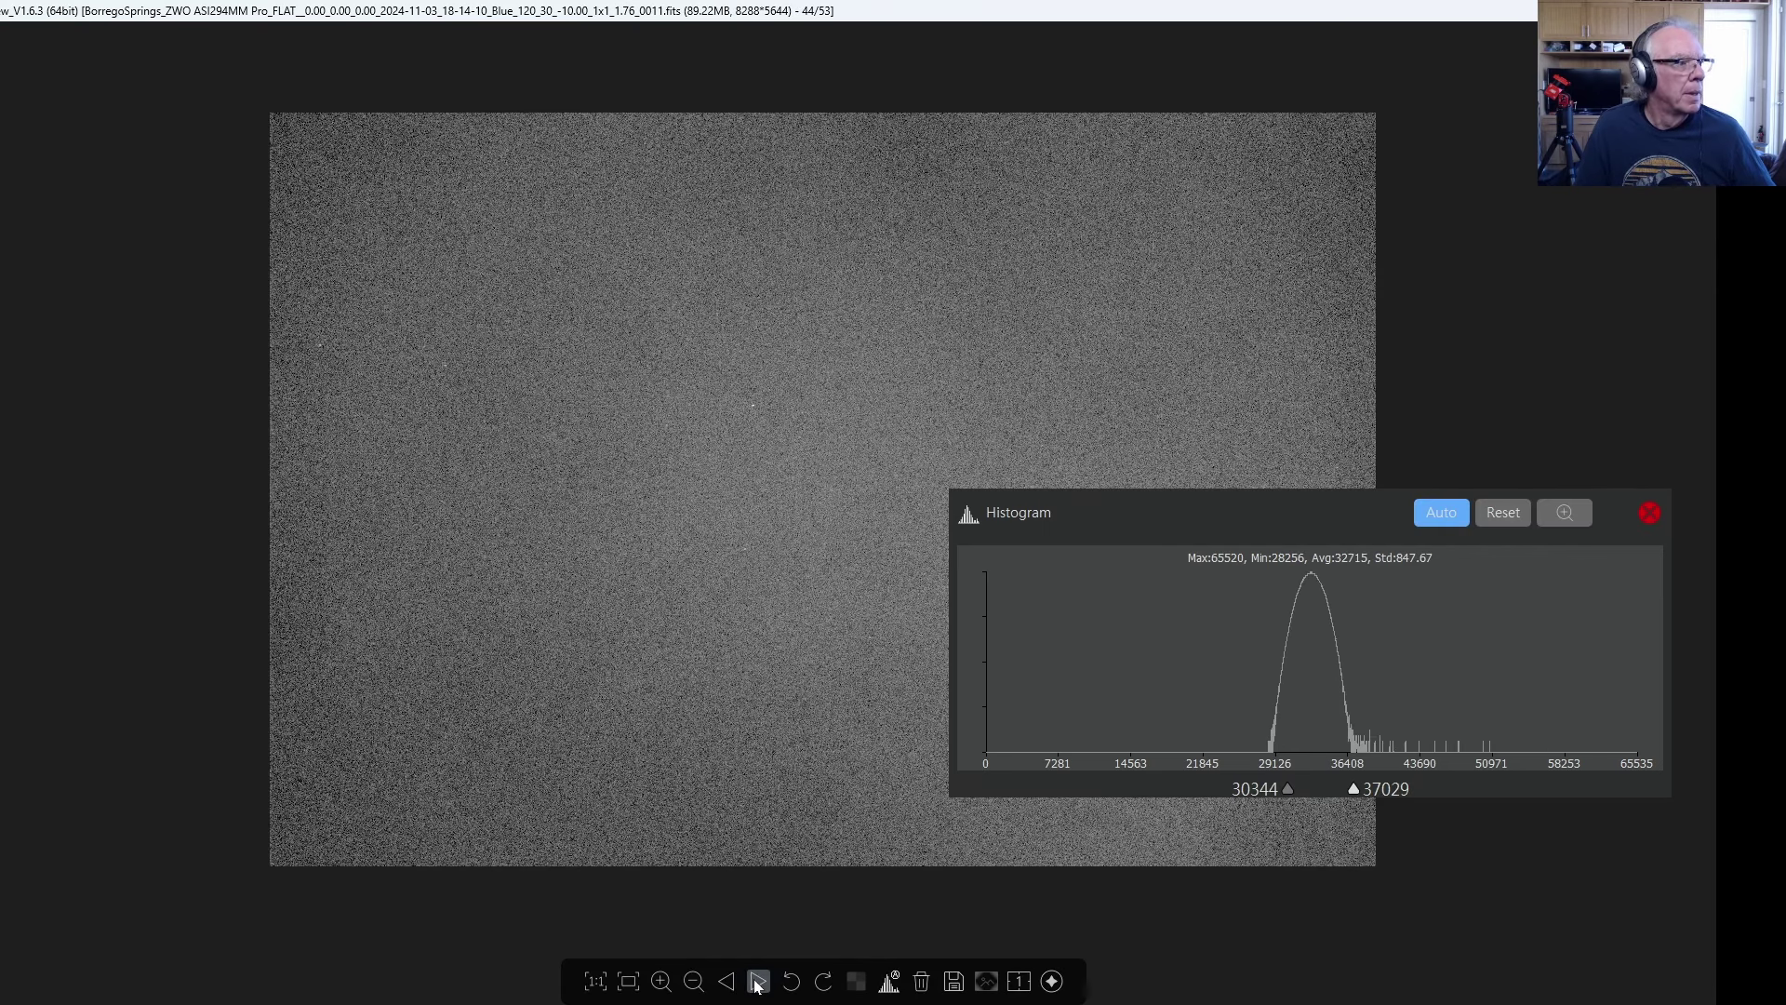
pyautogui.click(757, 983)
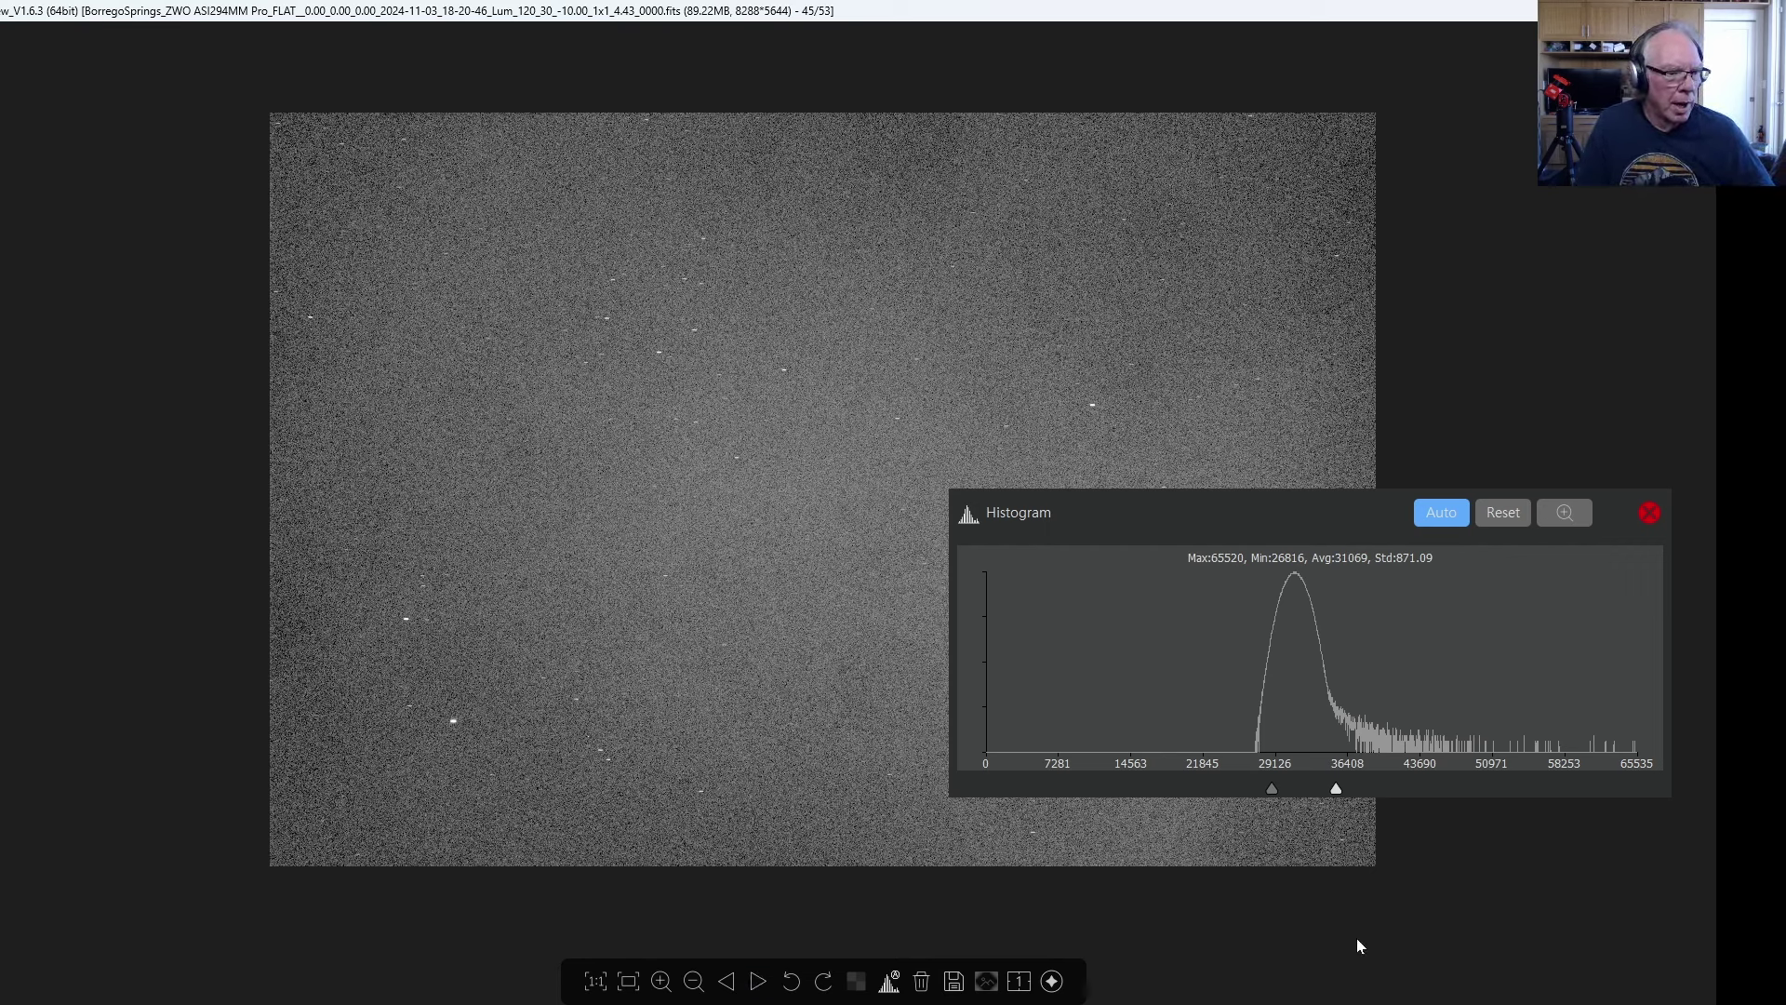
pyautogui.moveTo(1688, 625)
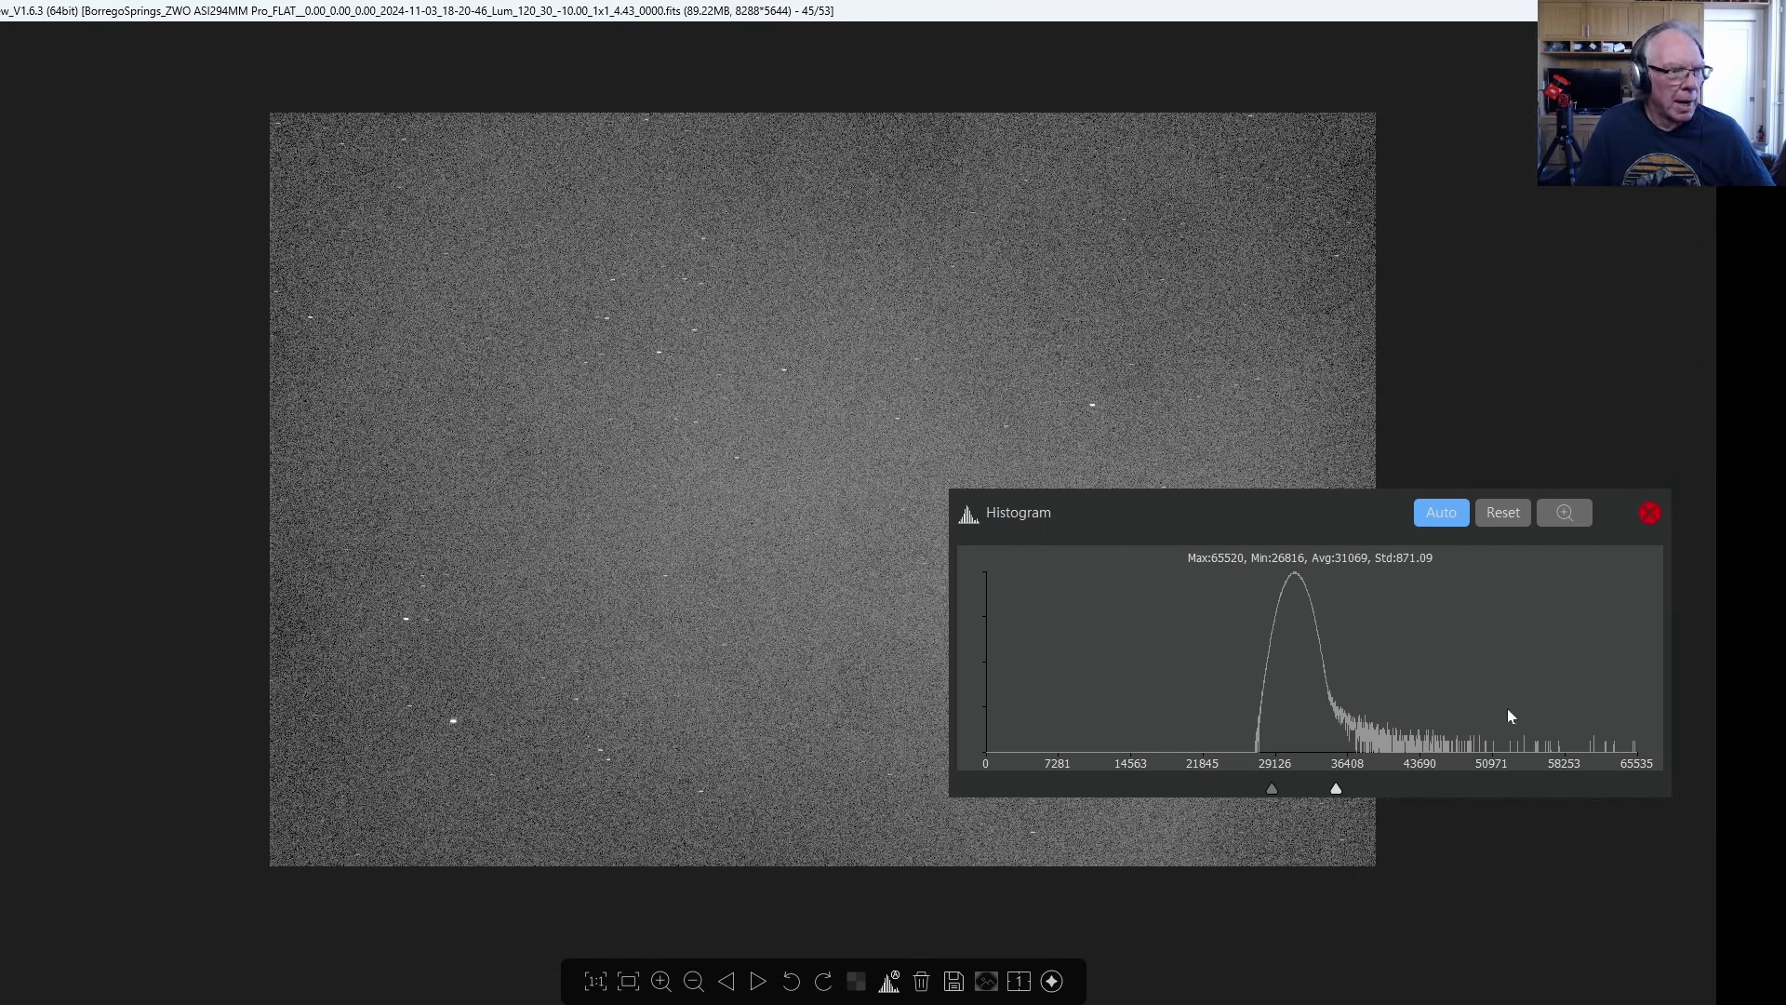
pyautogui.moveTo(1712, 521)
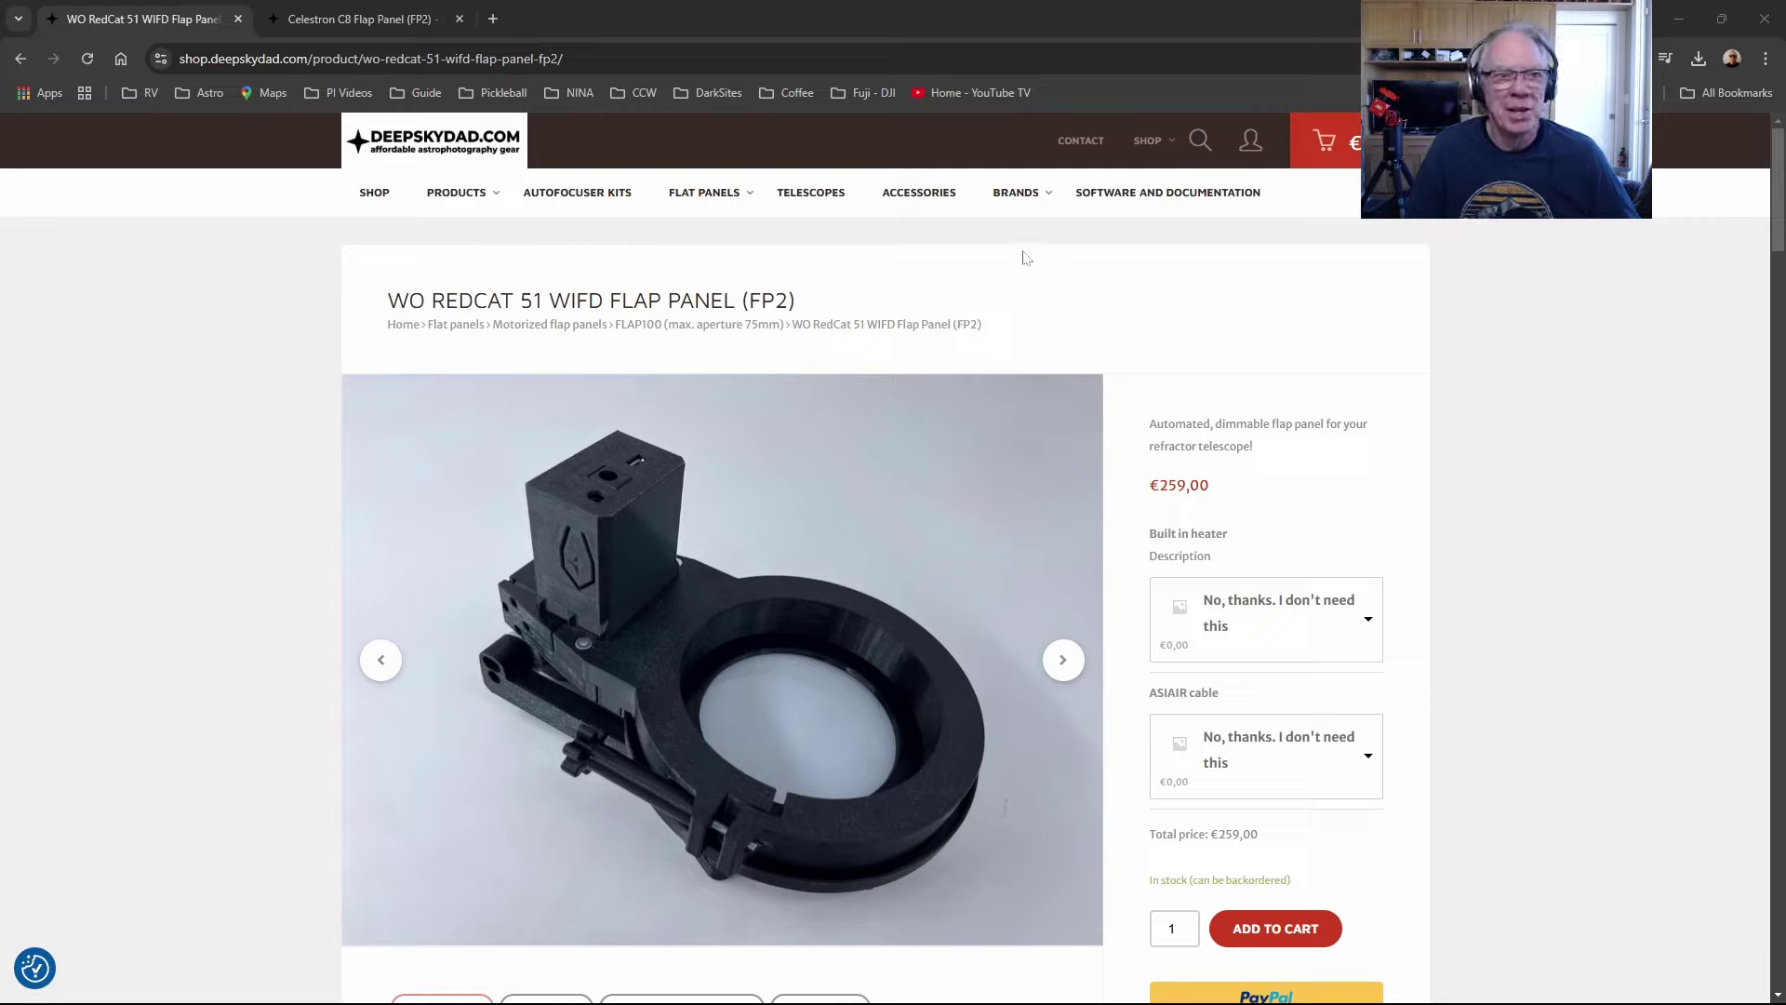
# Step: Bring the Celestron C8 Flap Panel (FP2) browser tab to the front
pyautogui.click(371, 21)
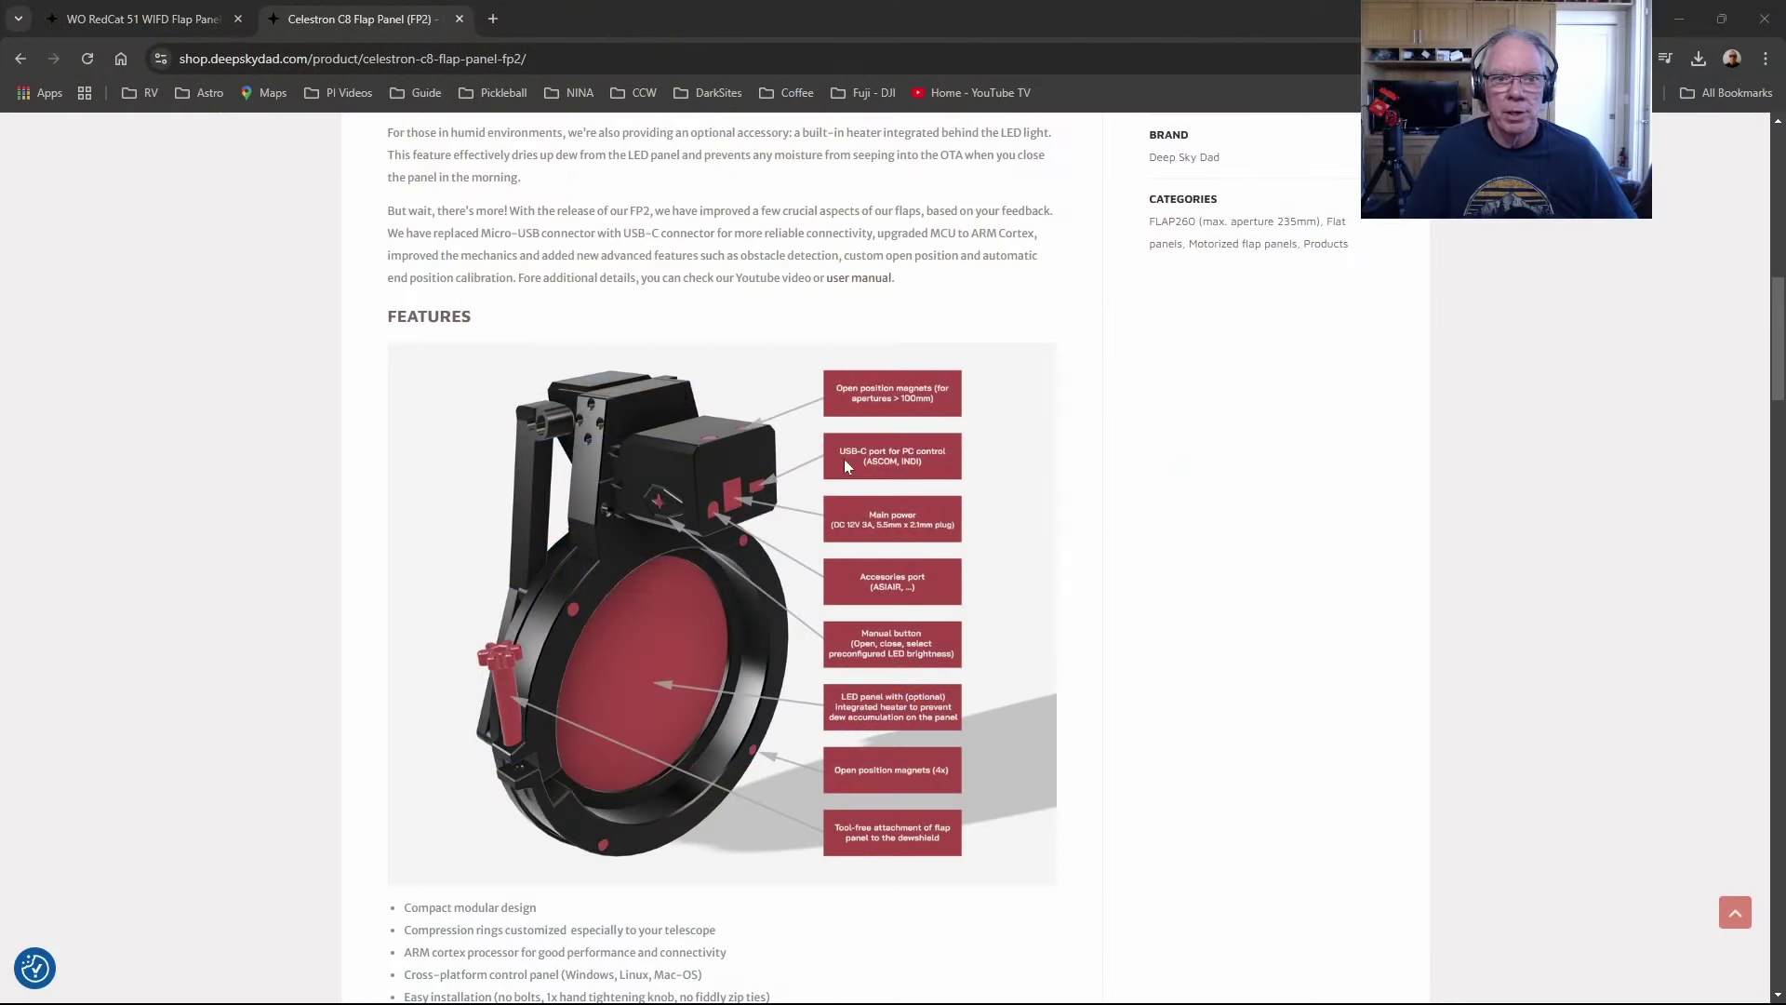
# Step: Scroll to the top of the C8 page and return to the WO RedCat 51 WIFD Flap Panel tab
pyautogui.scroll(10, 845, 459)
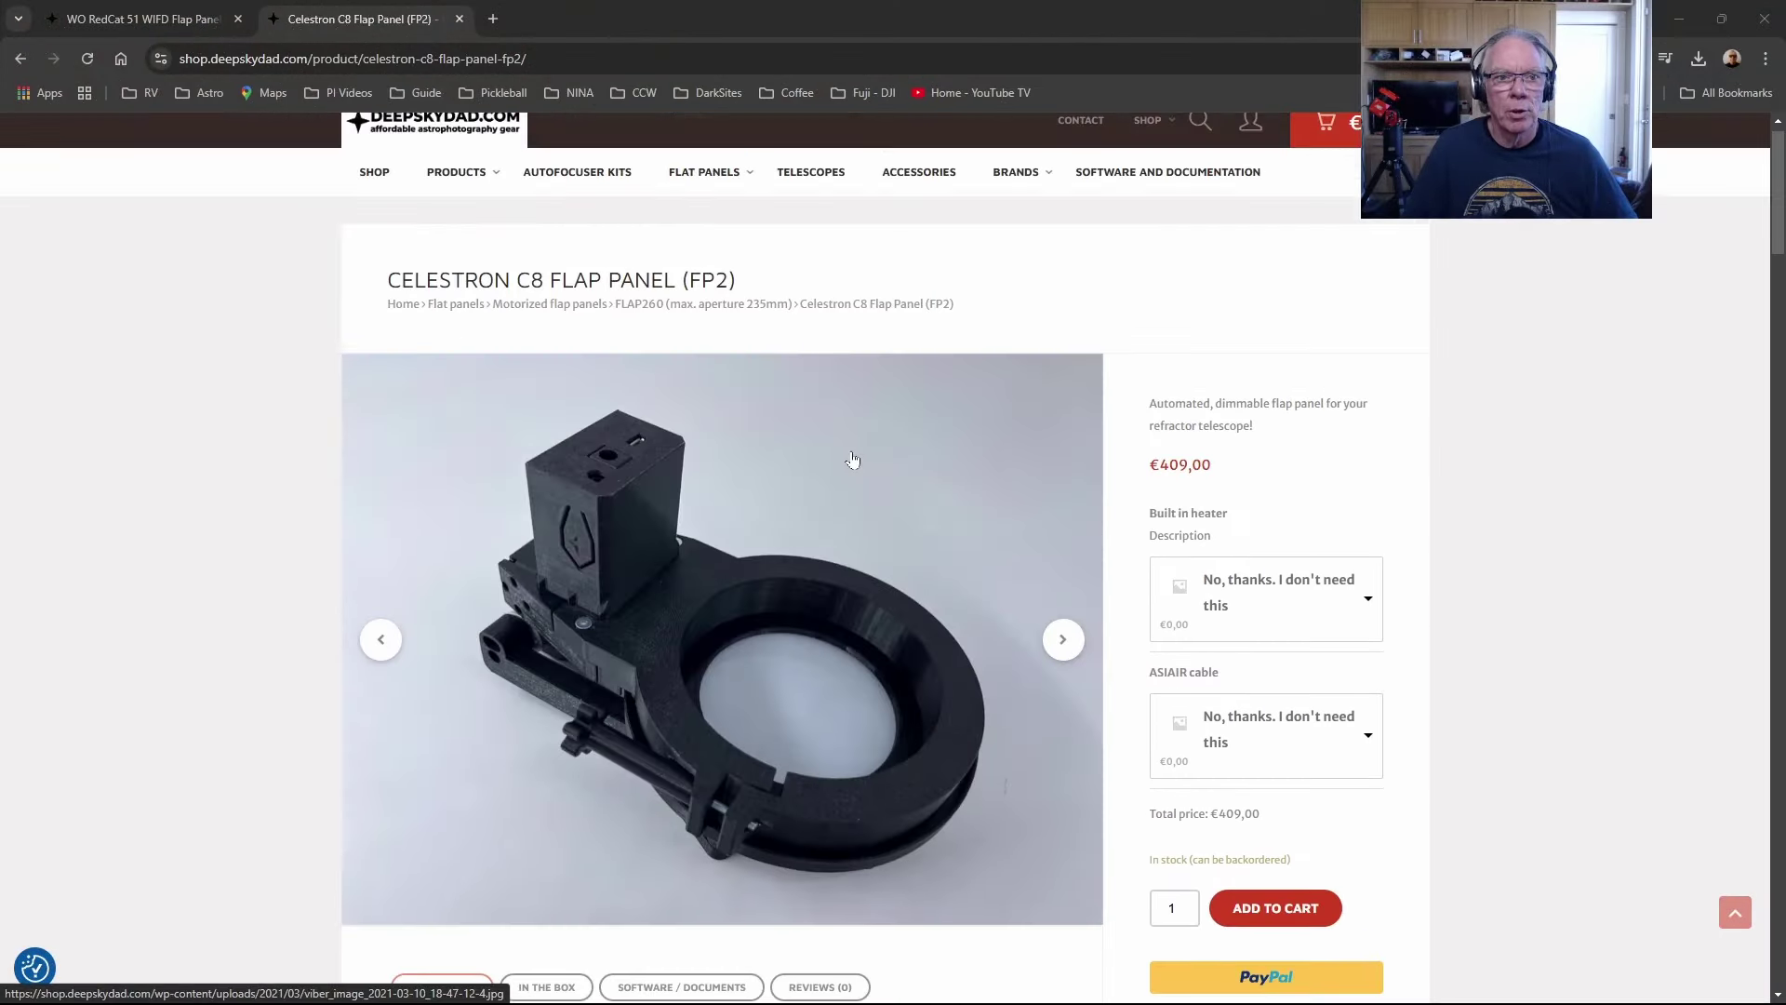
pyautogui.click(160, 24)
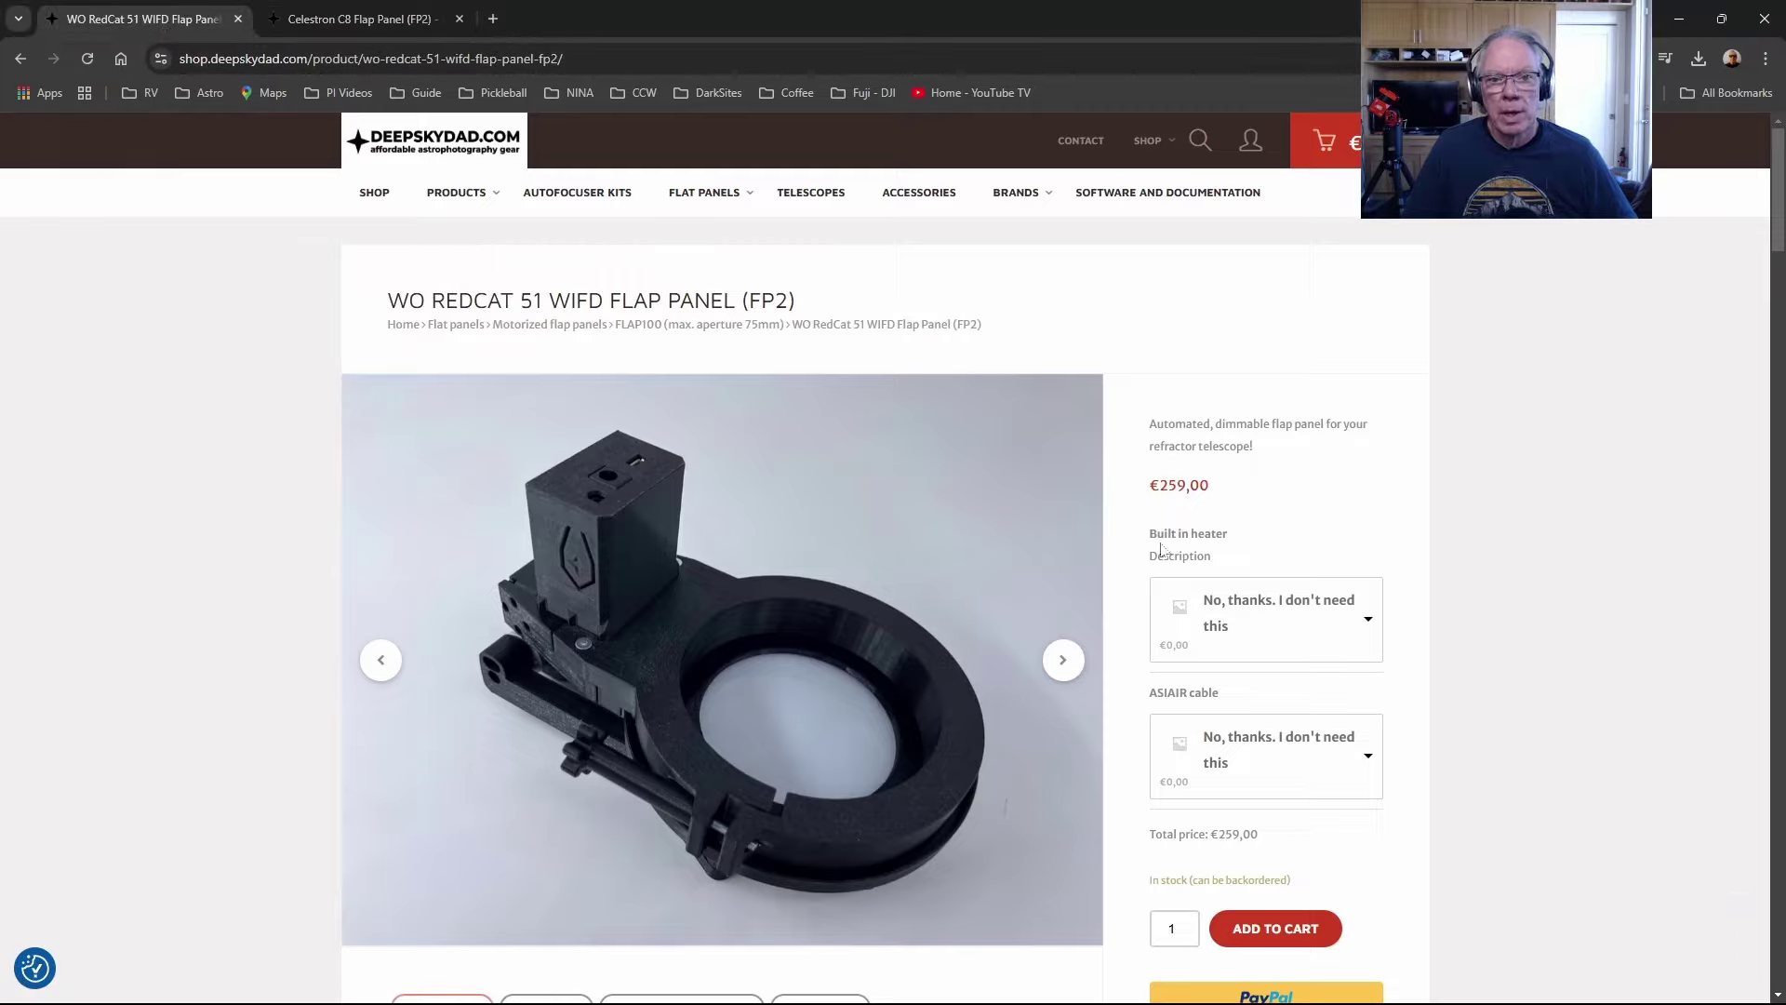